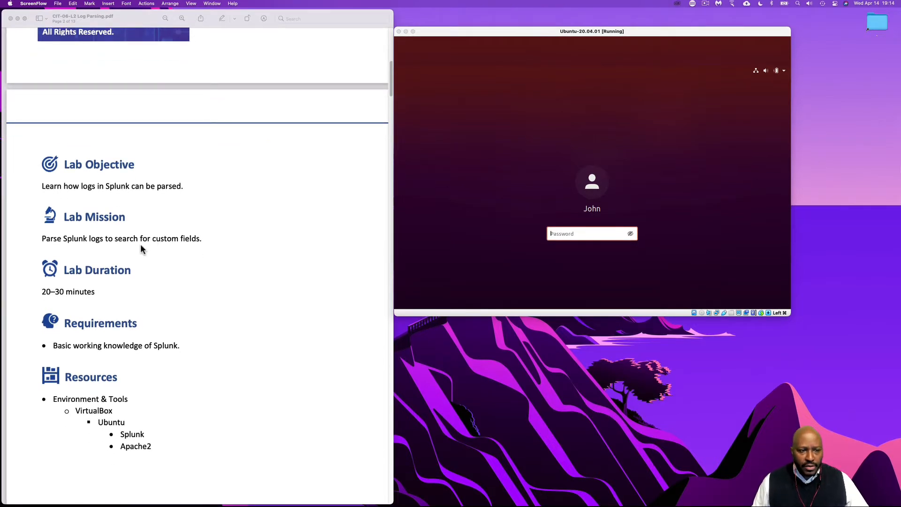
Read the lab PDF from the objective, duration, requirements and resources through the first two tasks on parsing Apache logs
scroll(146, 248, down, 4)
scroll(147, 248, down, 7)
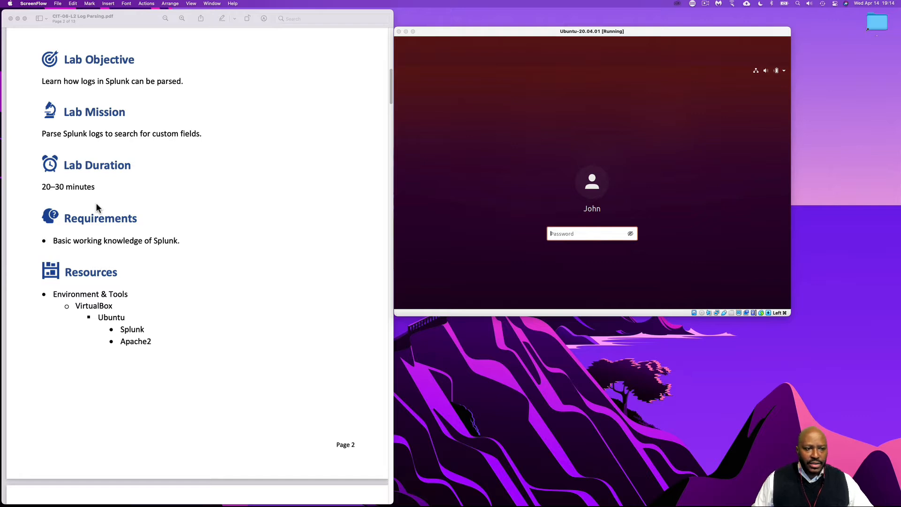
scroll(191, 272, down, 3)
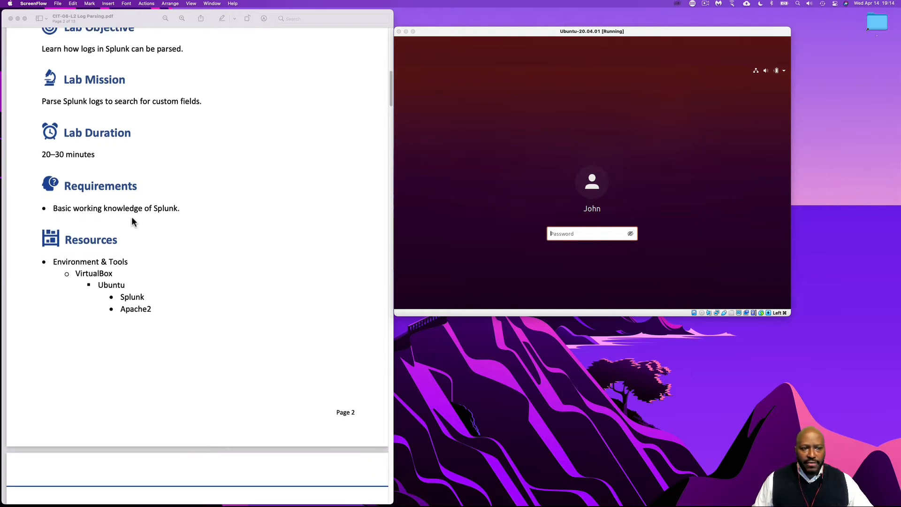
scroll(139, 219, down, 8)
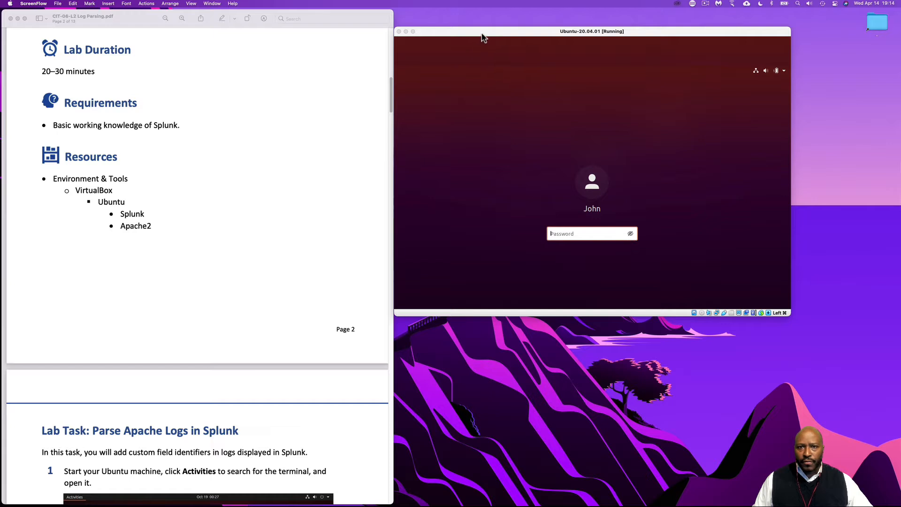
drag(483, 34, 488, 34)
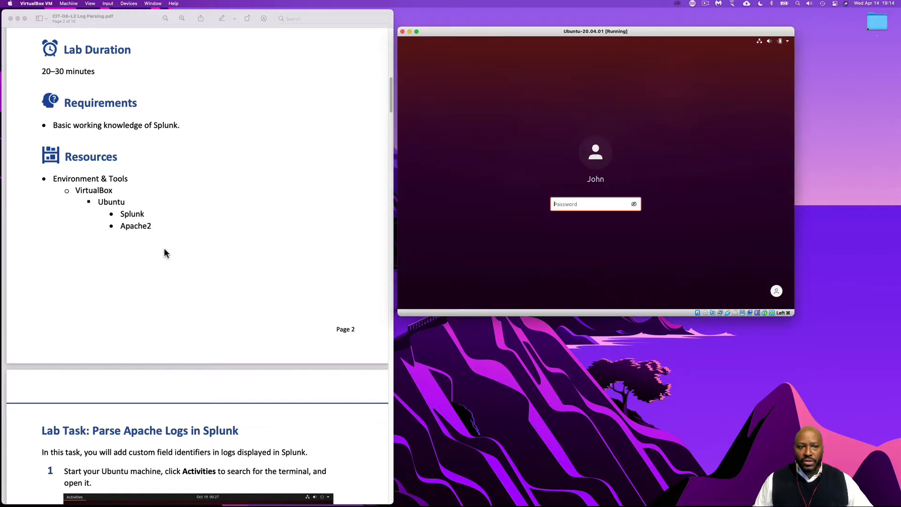
scroll(165, 254, down, 10)
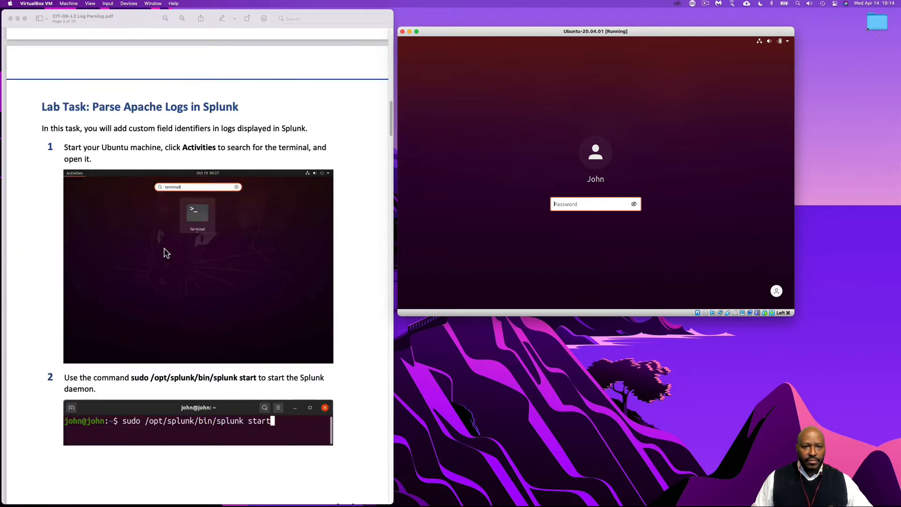
scroll(166, 254, down, 1)
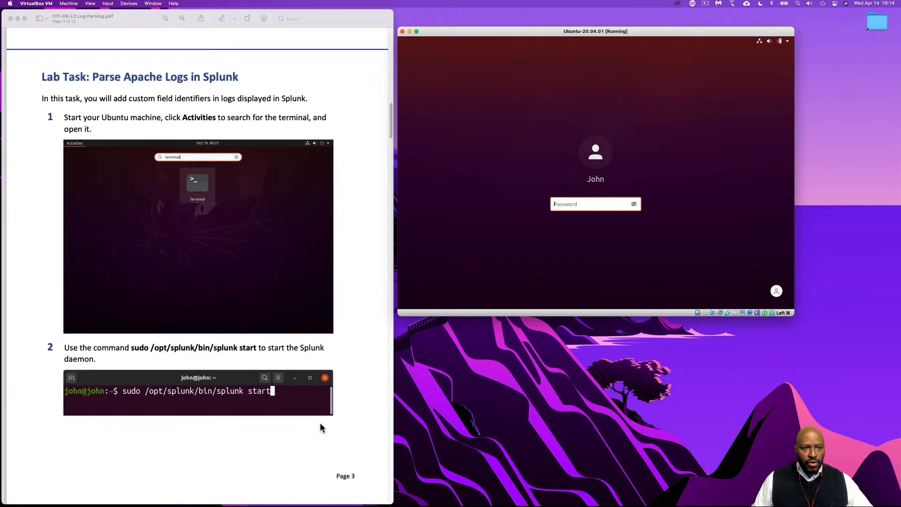
Switch to the Ubuntu virtual machine and log in by entering the account password
drag(460, 33, 456, 54)
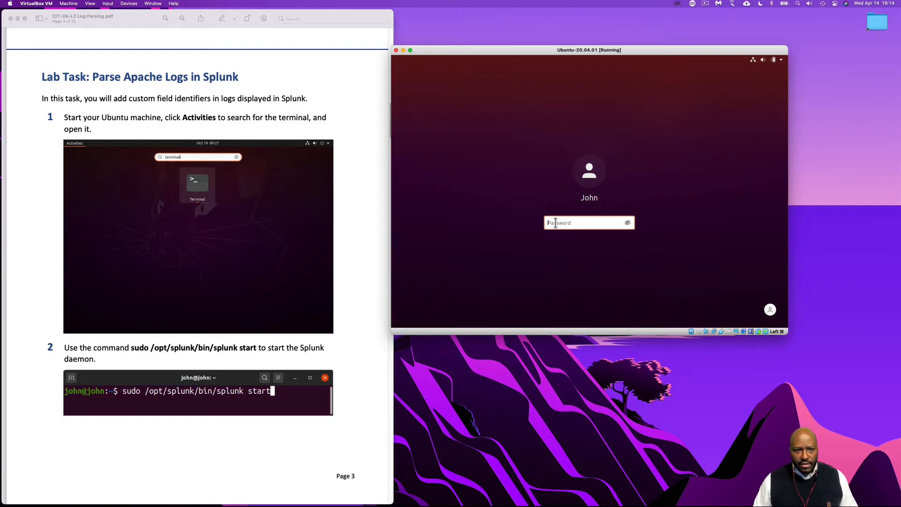
text(p)
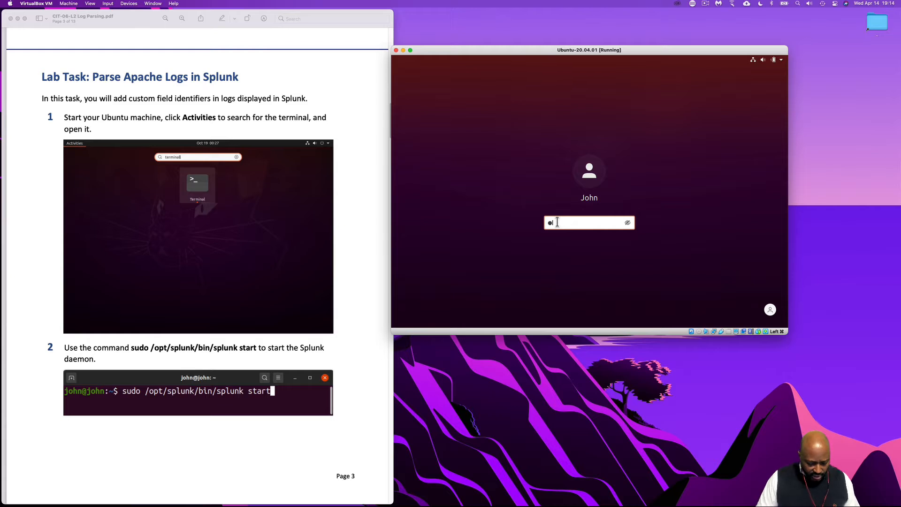
text(●●●●●●●)
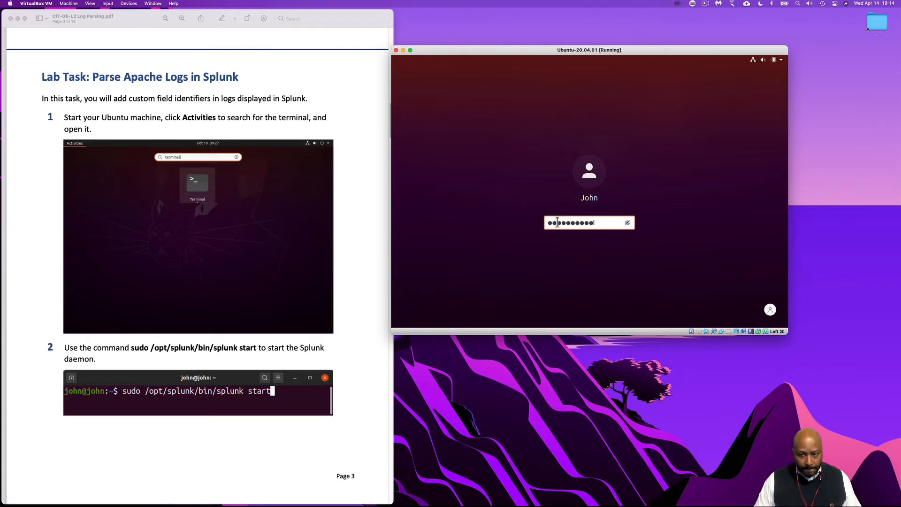
key(Return)
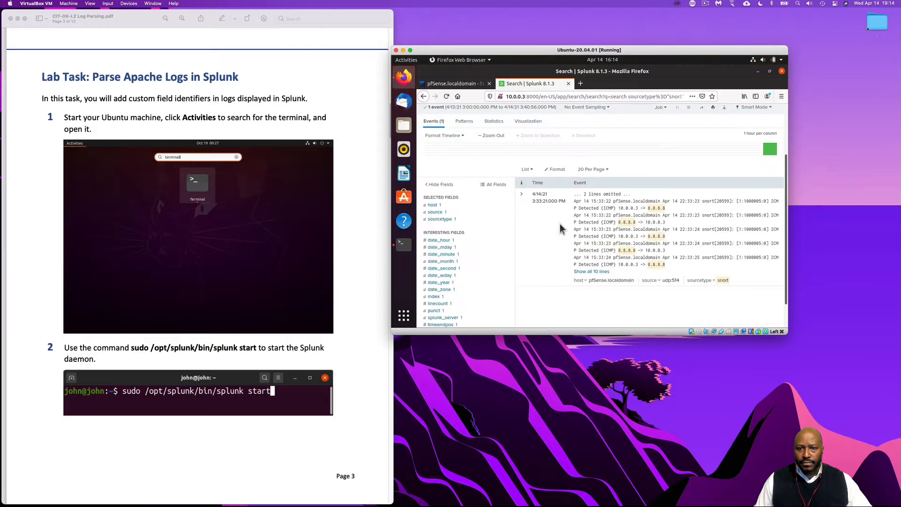
Close the Splunk search and pfSense pages in Firefox and clear the terminal's earlier output
click(568, 84)
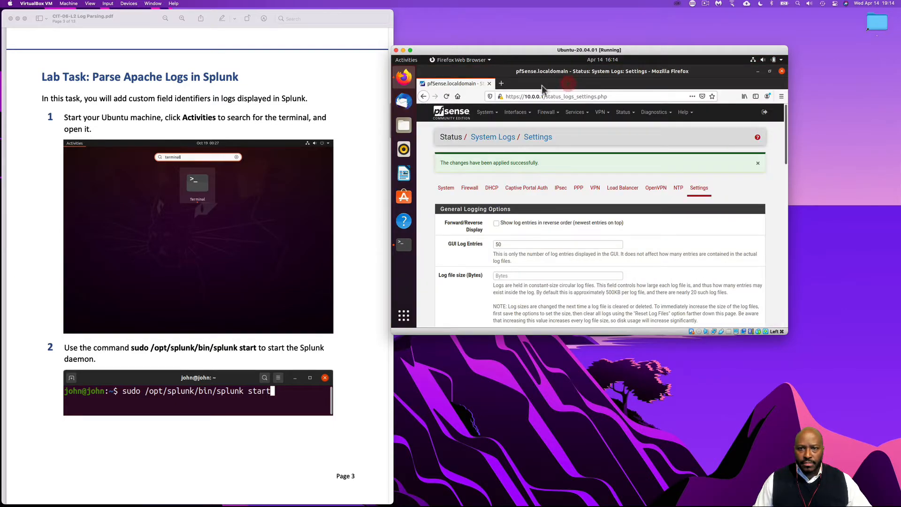
click(491, 83)
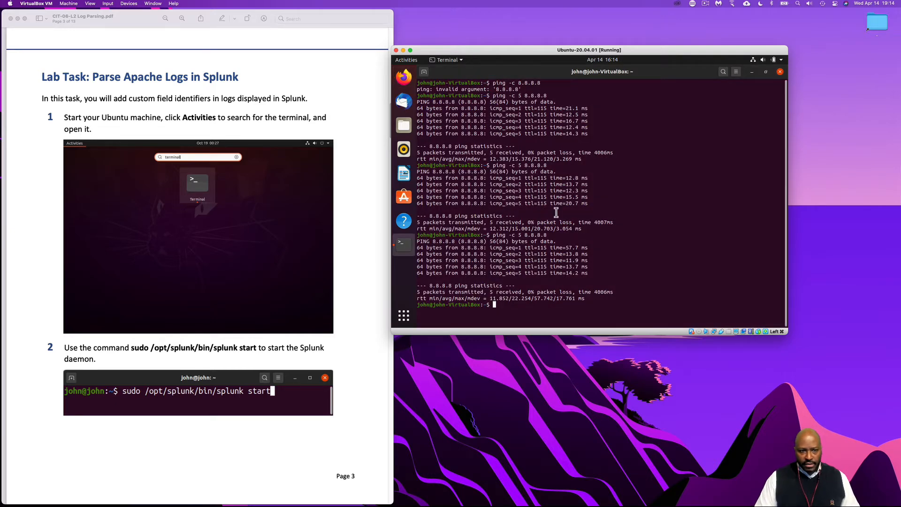
text(clear)
key(Return)
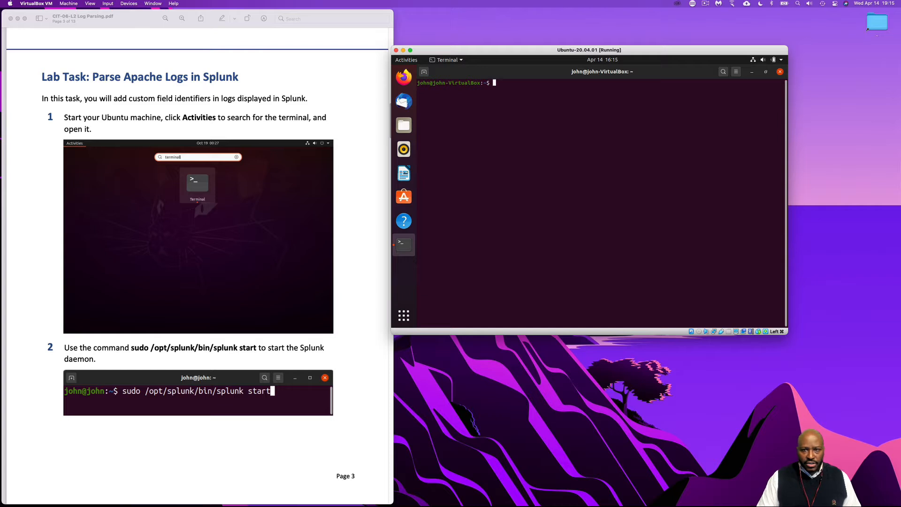
Start the Splunk daemon by running sudo /opt/splunk/bin/splunk start and entering the sudo password
text(sup)
key(BackSpace)
text(do)
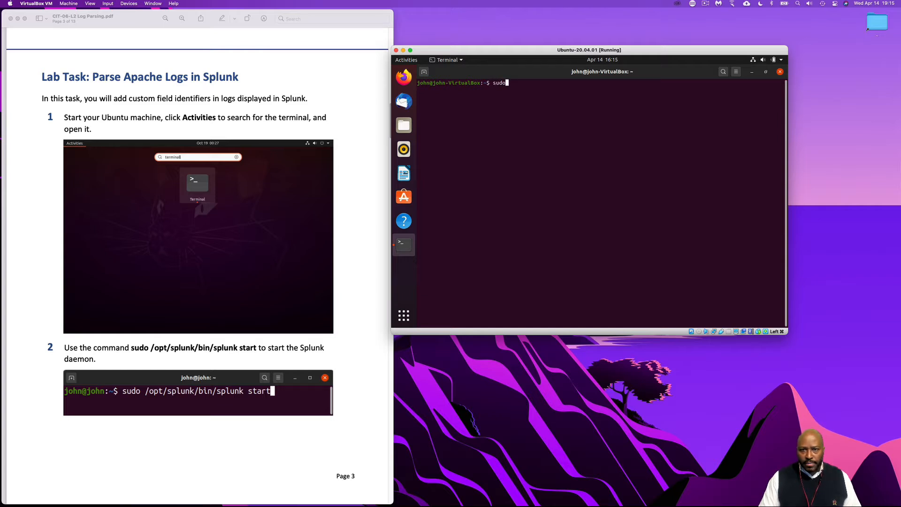
text( /opt)
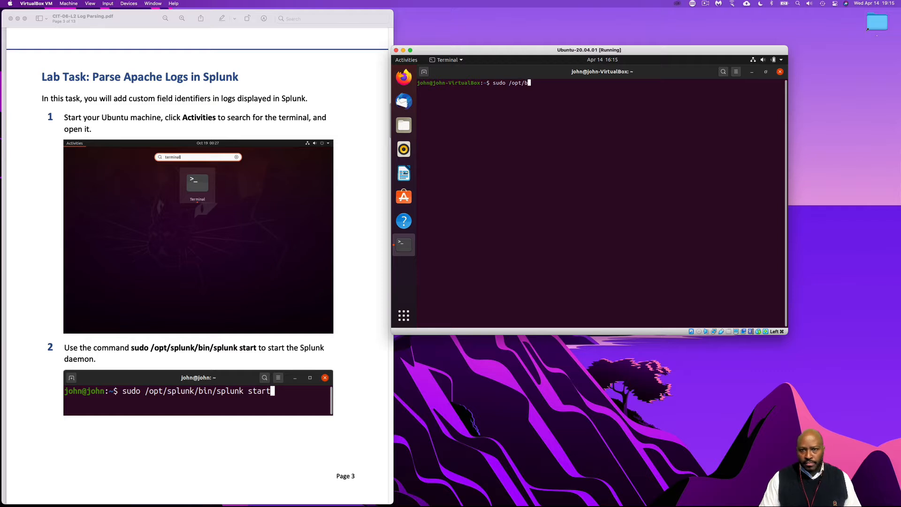
text(/splunk/b)
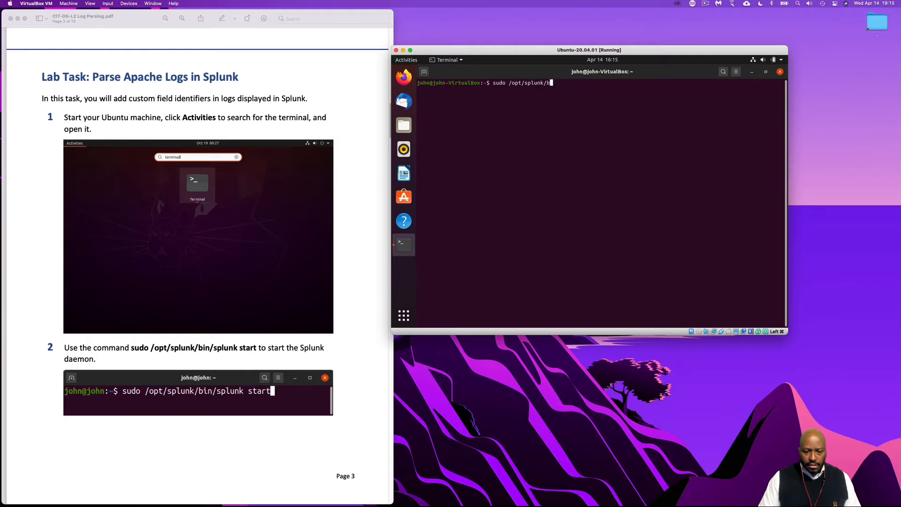
text(in/splunk)
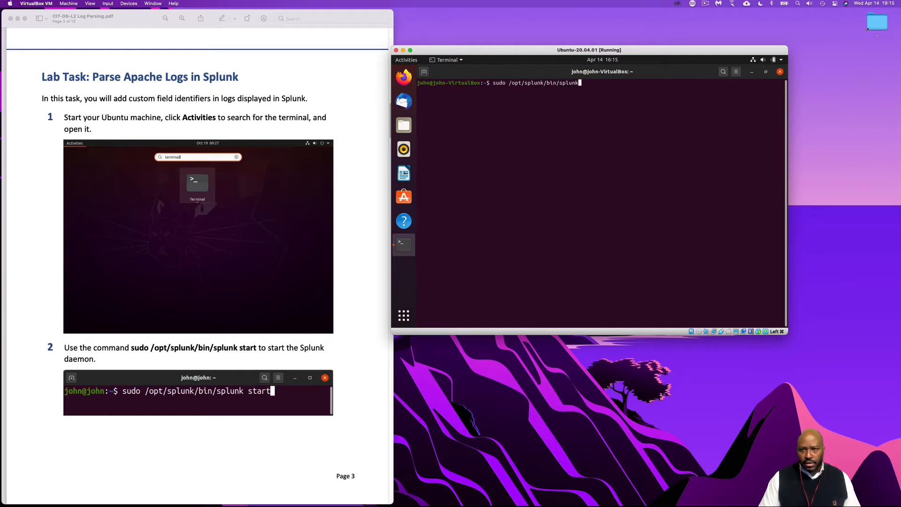
text( statrt)
key(Return)
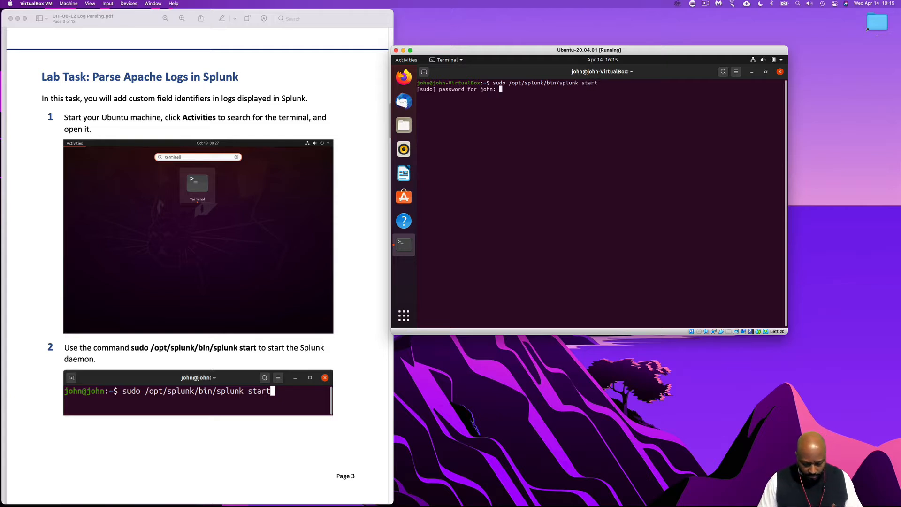
key(Return)
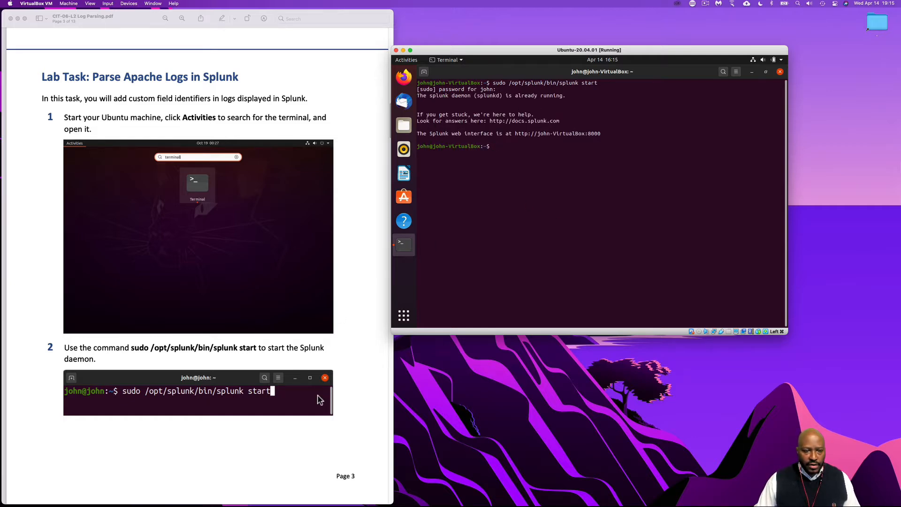
Update the package repository with sudo apt update, as described in task 3 of the lab PDF
scroll(317, 394, down, 5)
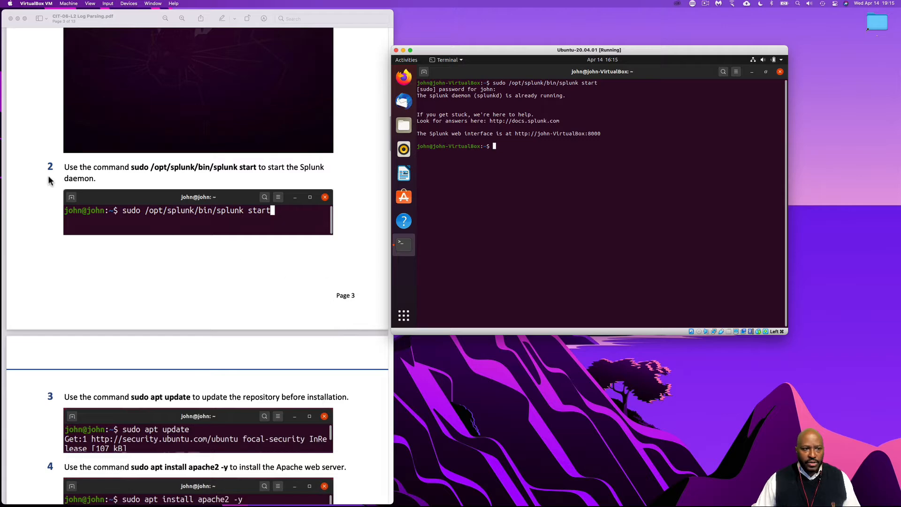
scroll(135, 276, down, 4)
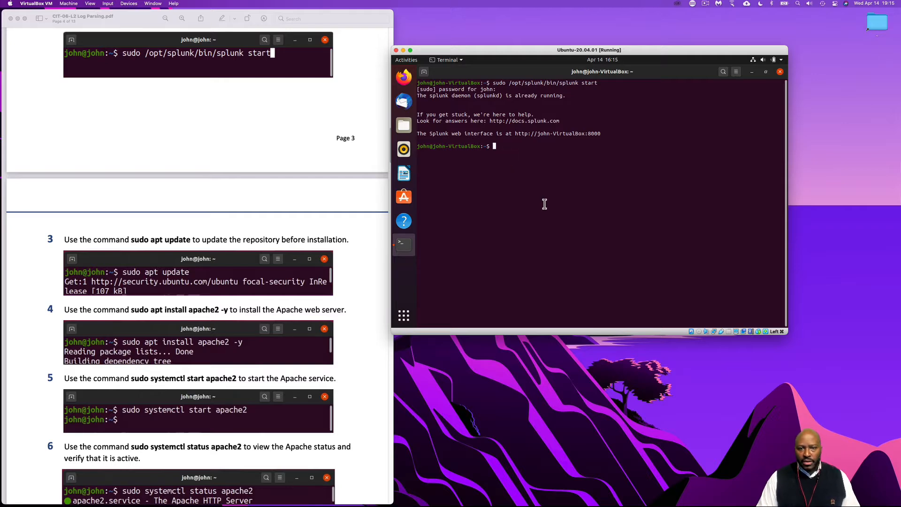
text(sudo apt update)
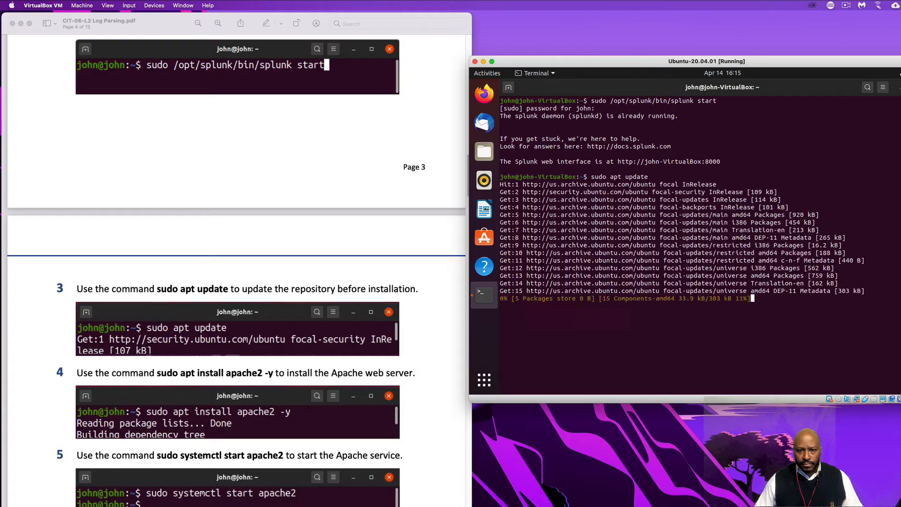
Clear the terminal and install the Apache web server with sudo apt install apache2 -y
scroll(351, 331, down, 2)
scroll(422, 397, down, 2)
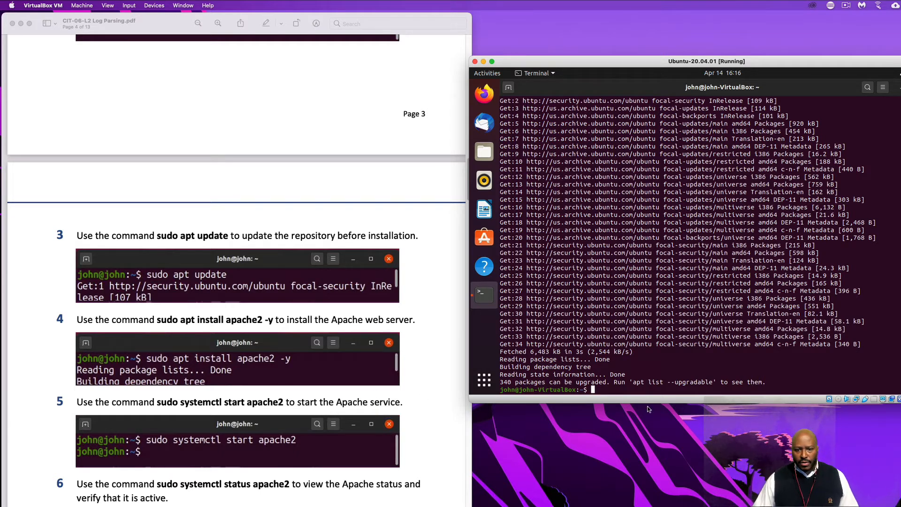
text(clear)
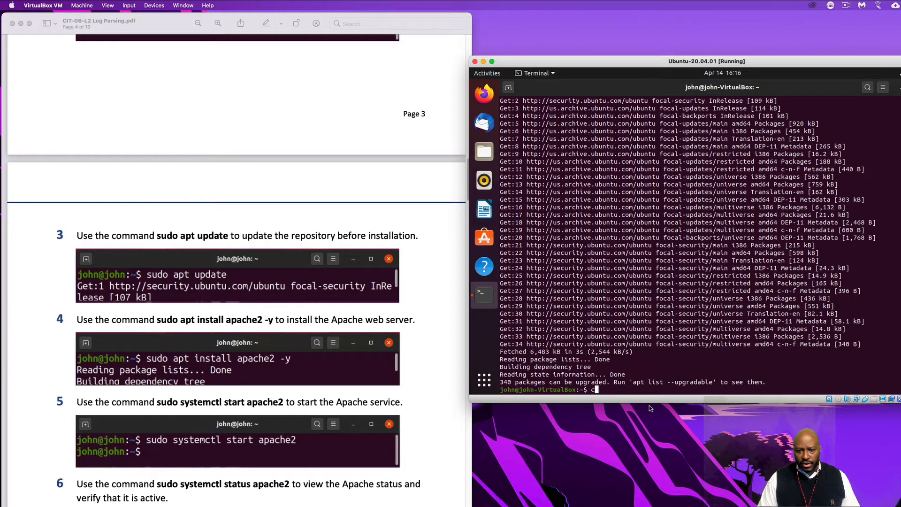
key(Return)
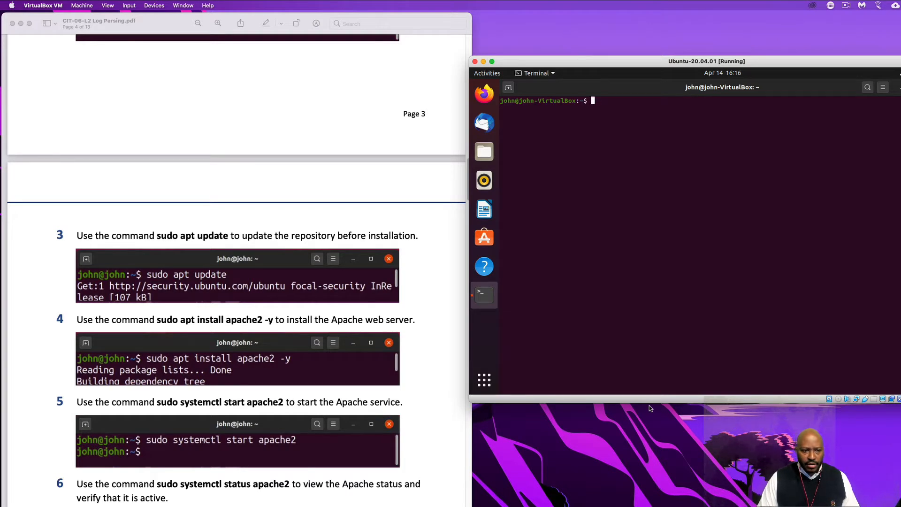
text(sudo )
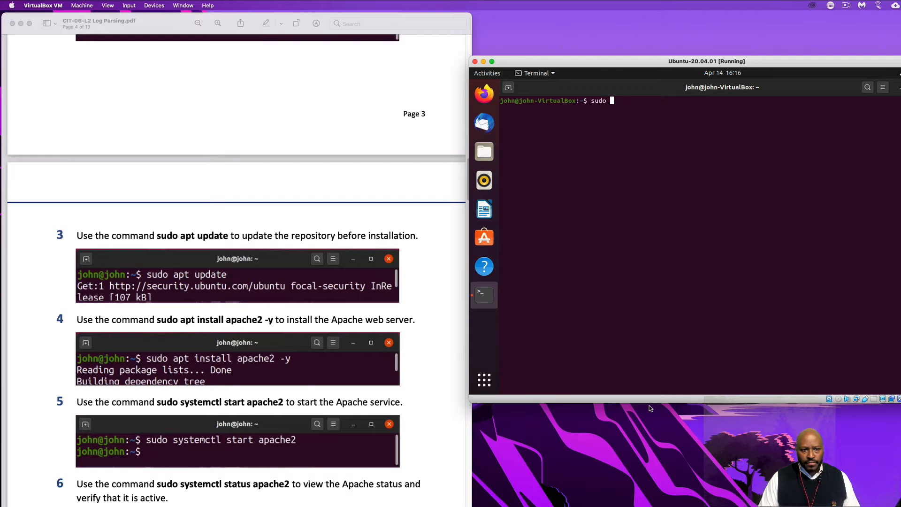
text(apt ins)
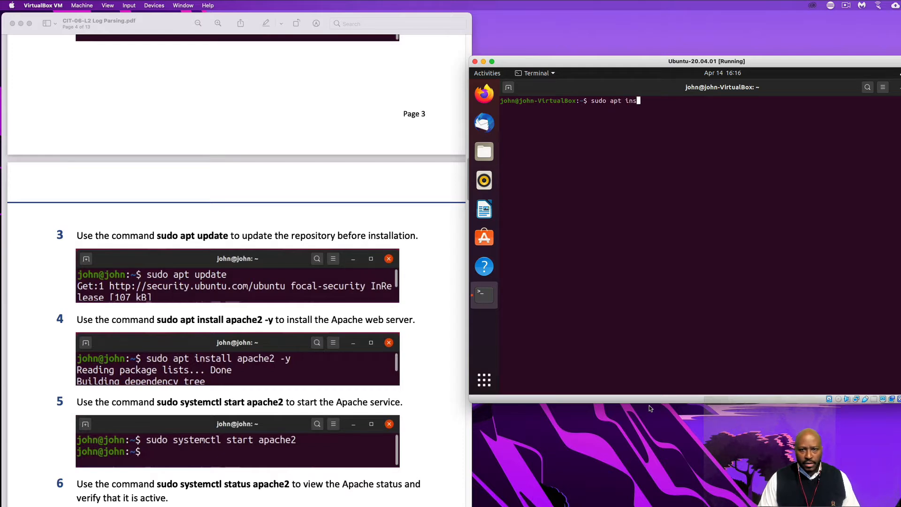
text(tall )
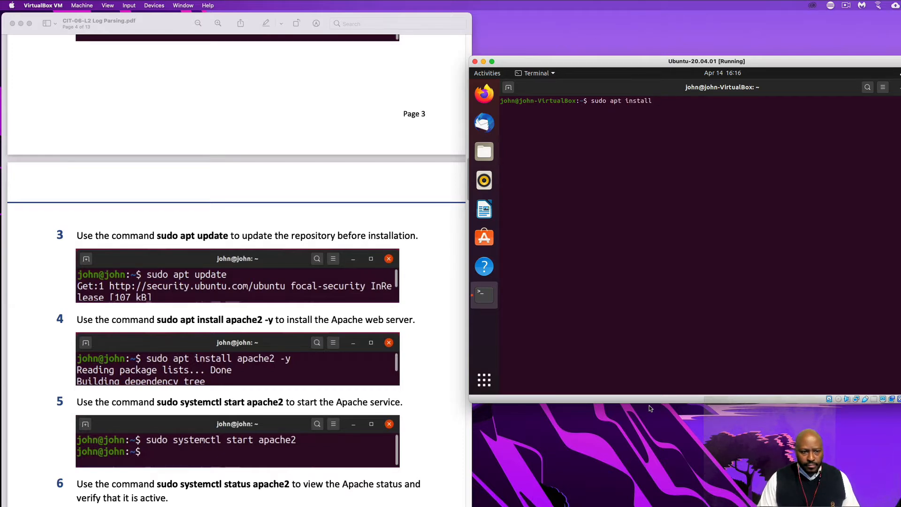
text(appc)
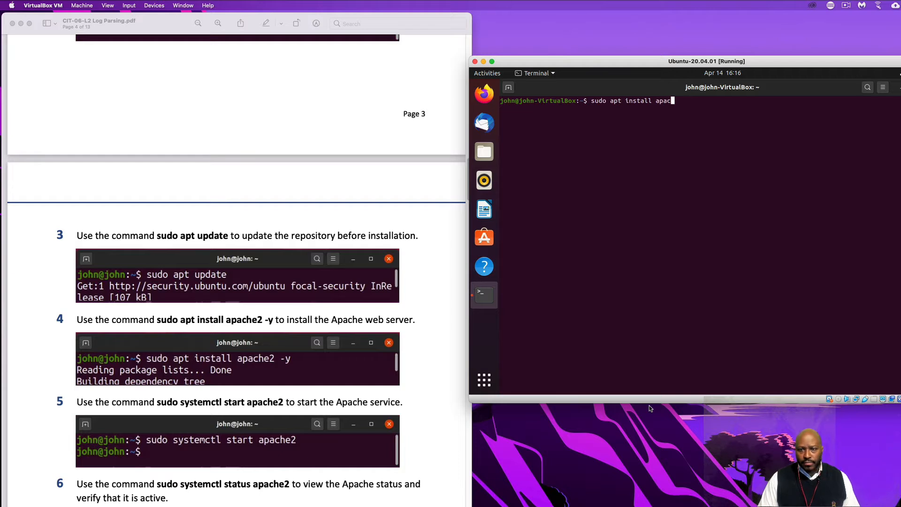
text(he2 -y)
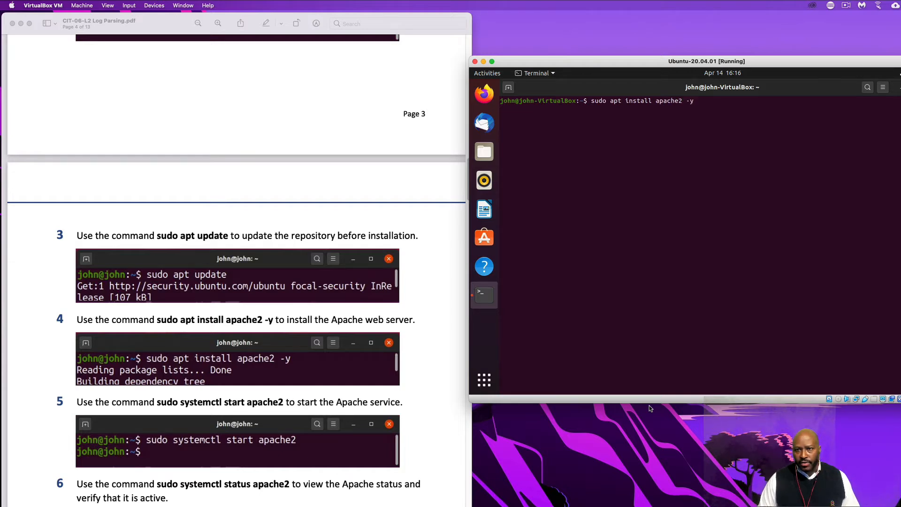
key(Return)
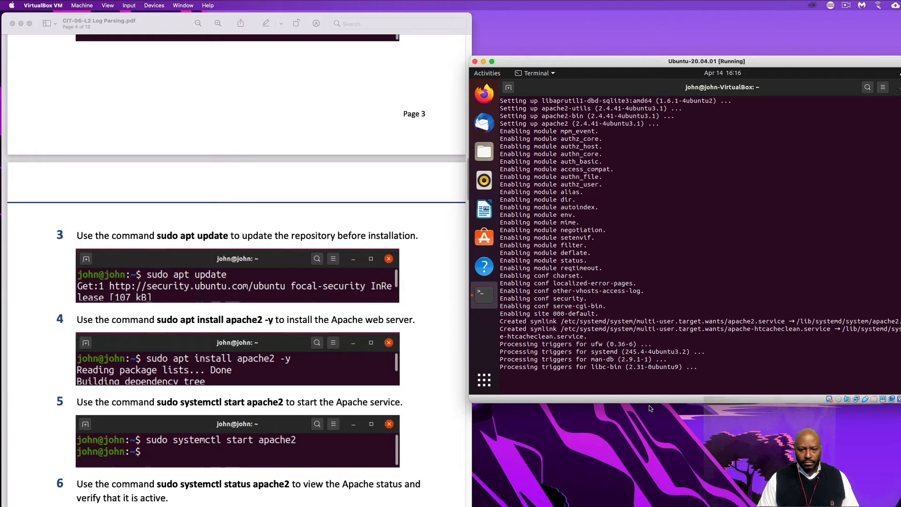
Clear the terminal and start the Apache service with sudo systemctl start apache2
text(c)
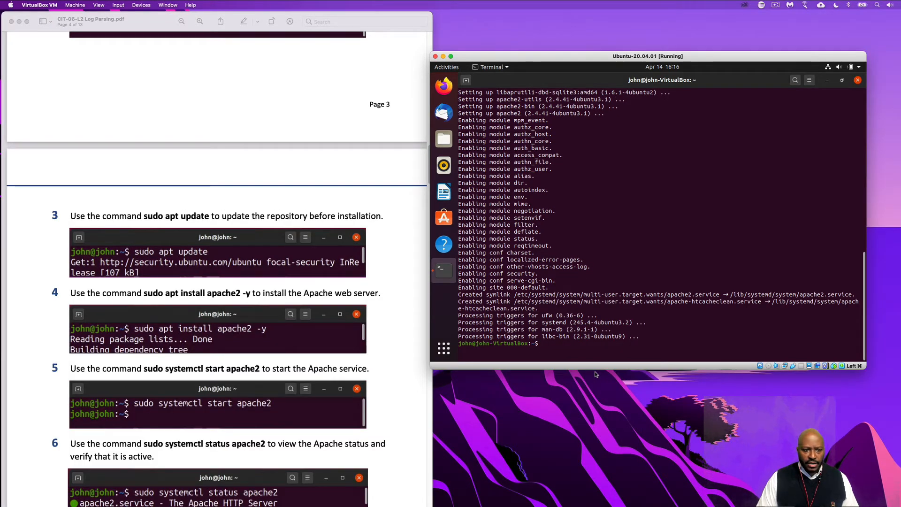
text(lear)
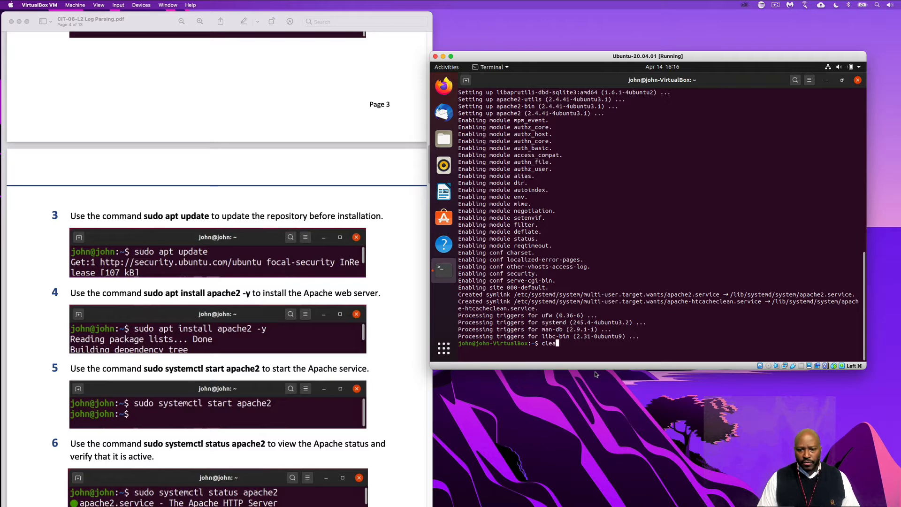
key(Return)
text(s)
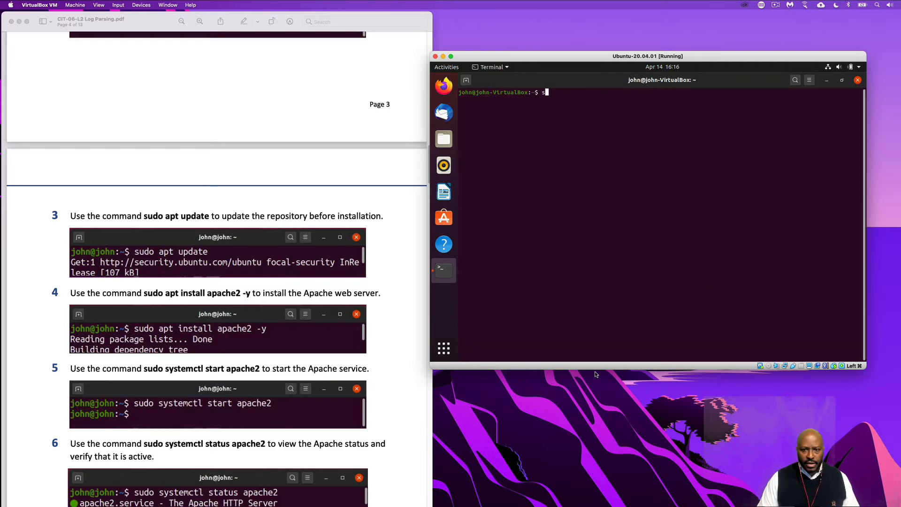
text(udo systge)
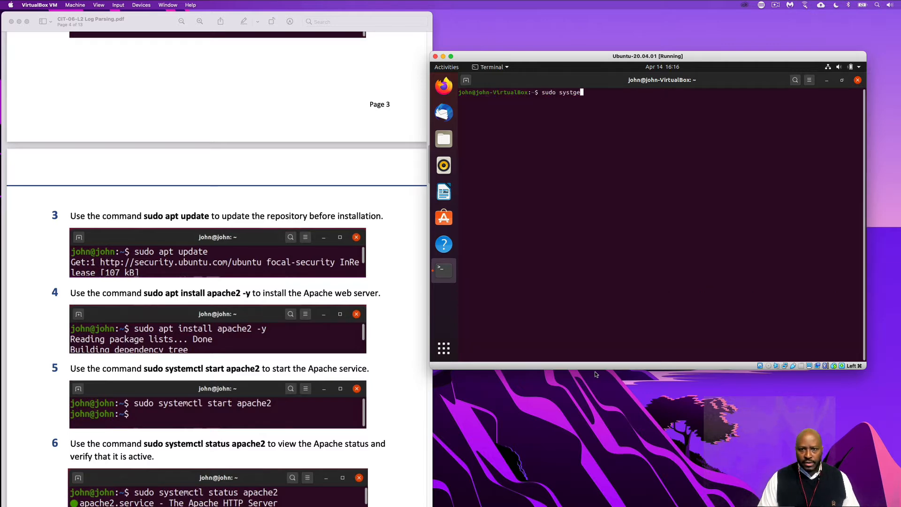
text(m)
key(BackSpace)
key(BackSpace)
key(BackSpace)
text(em)
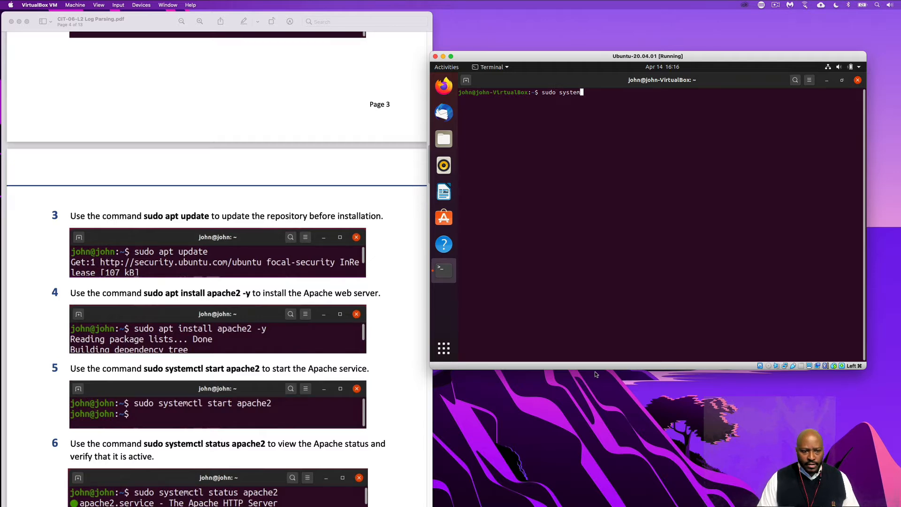
text(ctl start )
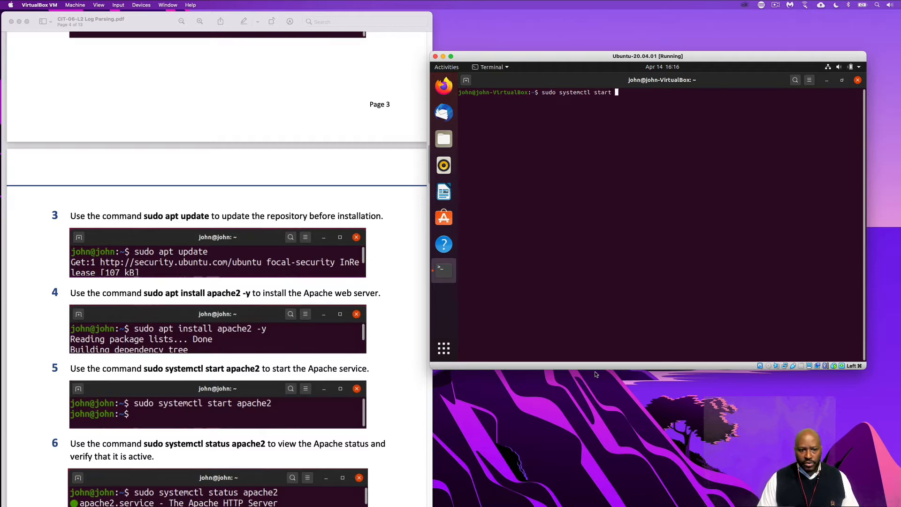
text(apache2)
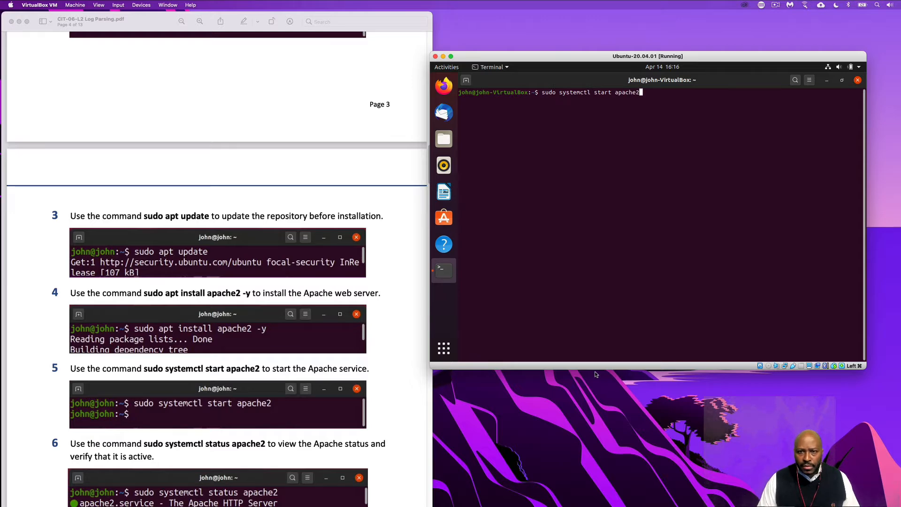
key(Return)
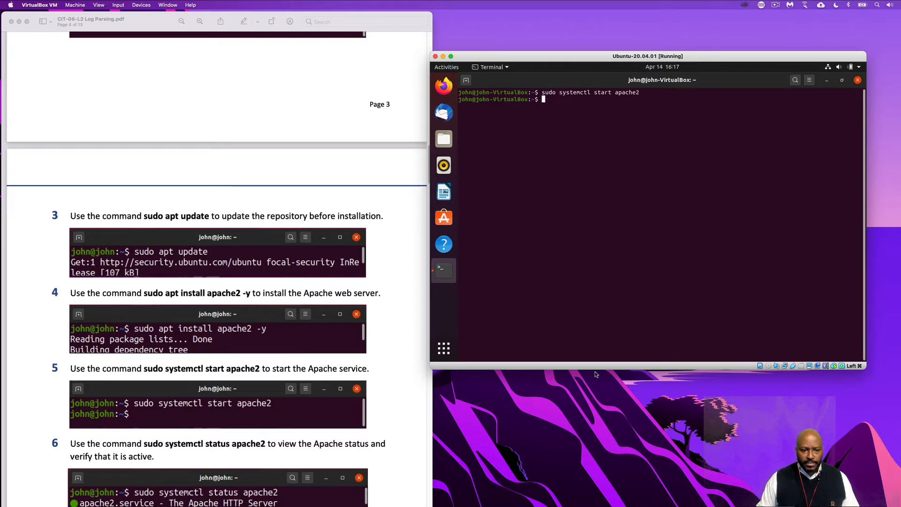
Check the Apache service's status with sudo systemctl status apache2, as described in step 6 of the lab PDF
scroll(343, 456, down, 5)
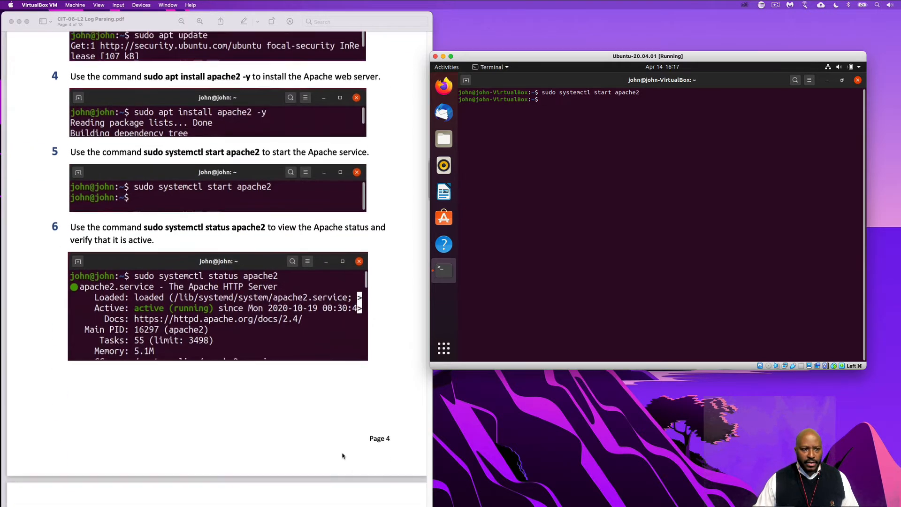
scroll(343, 456, down, 1)
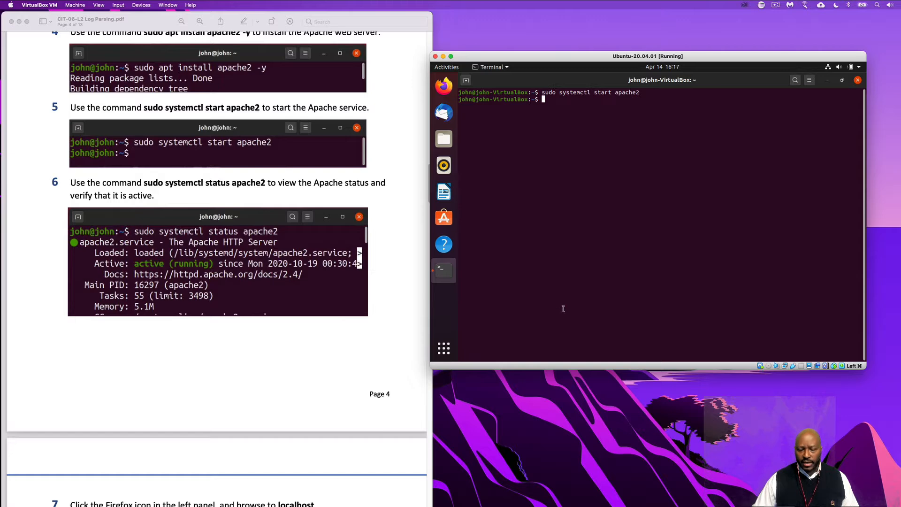
key(Up)
key(Left)
key(Left)
key(Left)
key(Left)
key(Left)
key(Left)
key(Left)
key(Left)
key(Left)
key(Left)
key(Left)
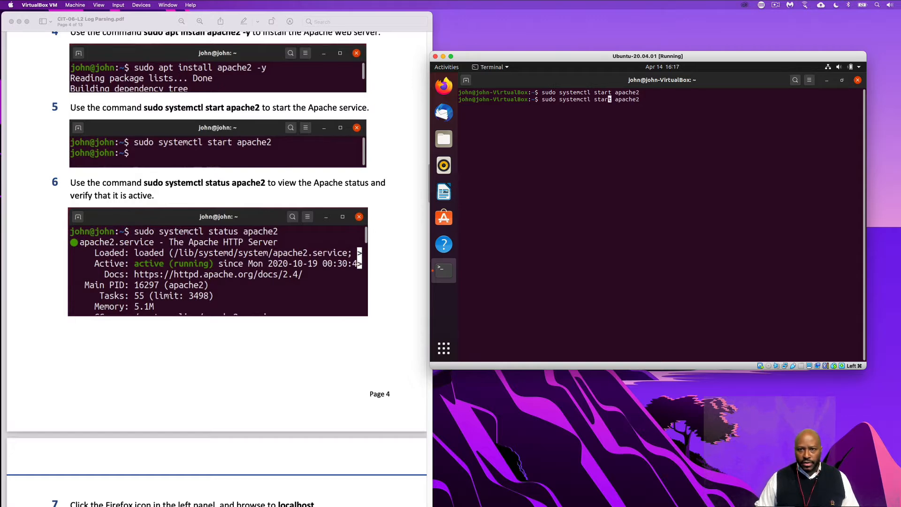
text(u)
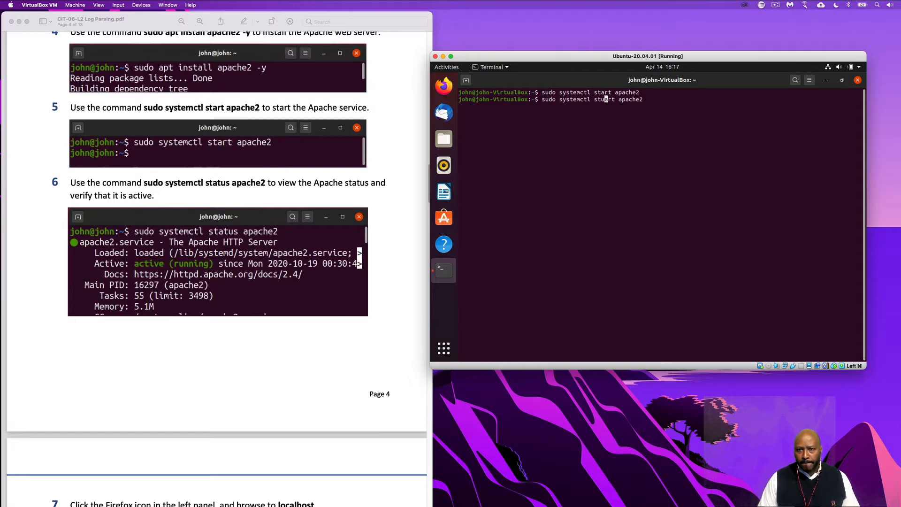
text(tgus)
key(Right)
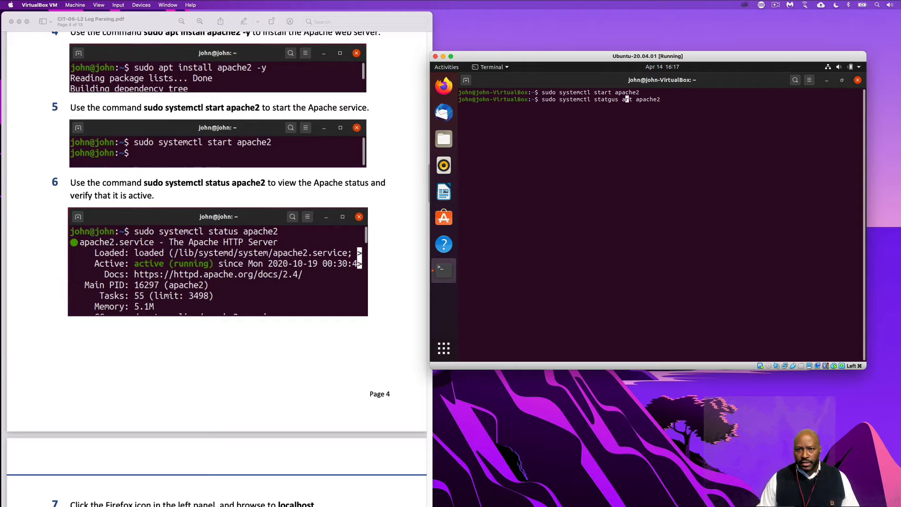
key(BackSpace)
key(BackSpace)
key(BackSpace)
key(BackSpace)
key(BackSpace)
text(us)
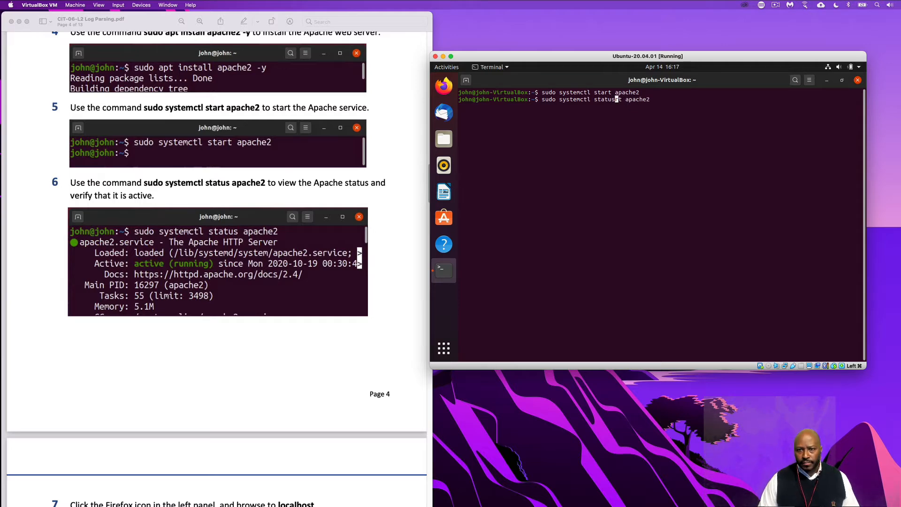
key(Right)
key(Right)
key(BackSpace)
key(BackSpace)
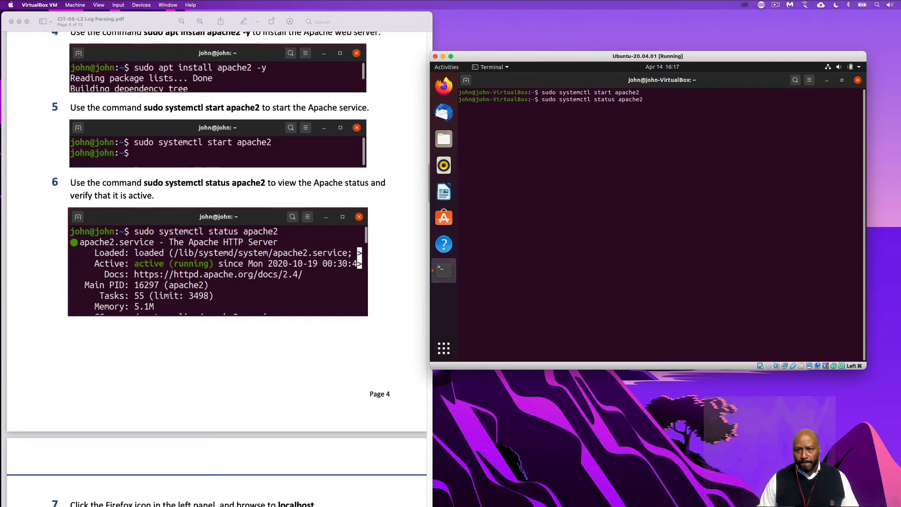
key(Return)
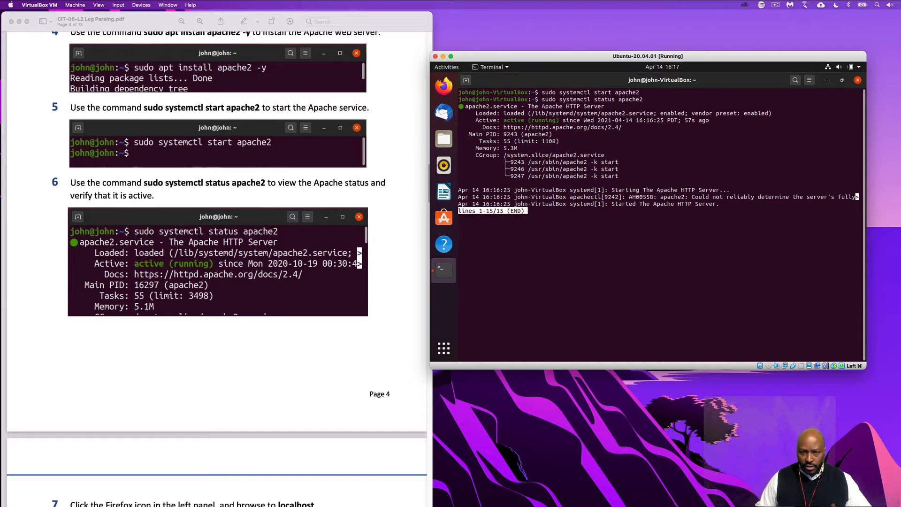
Open Firefox in the Ubuntu VM and browse to localhost, following step 7 of the lab PDF
scroll(259, 315, down, 2)
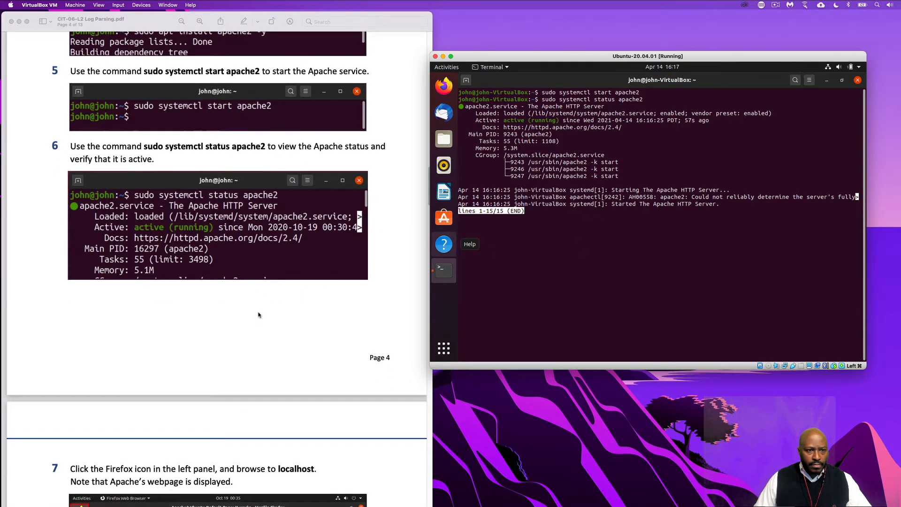
scroll(258, 315, down, 5)
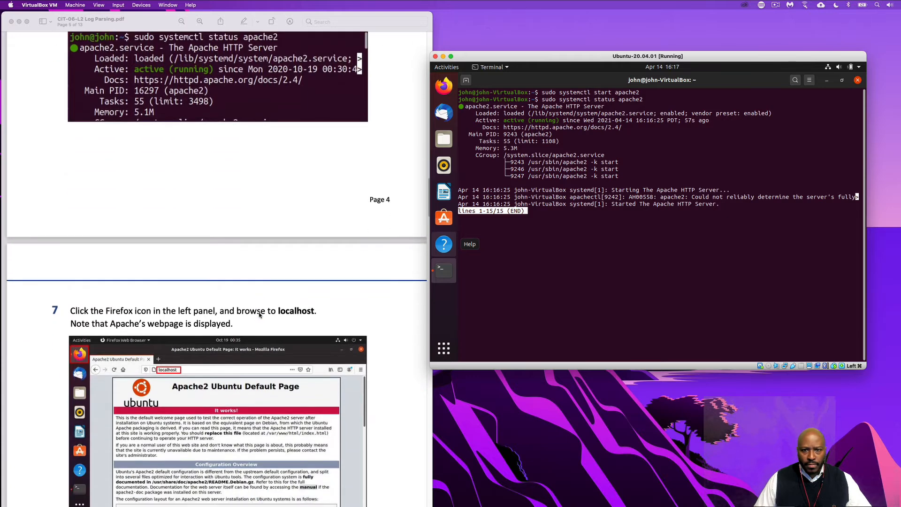
scroll(259, 315, down, 3)
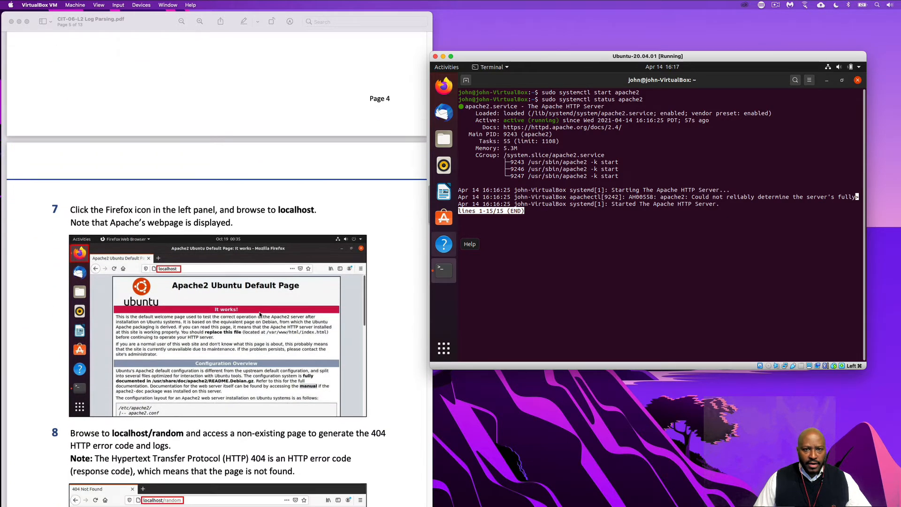
scroll(259, 315, down, 2)
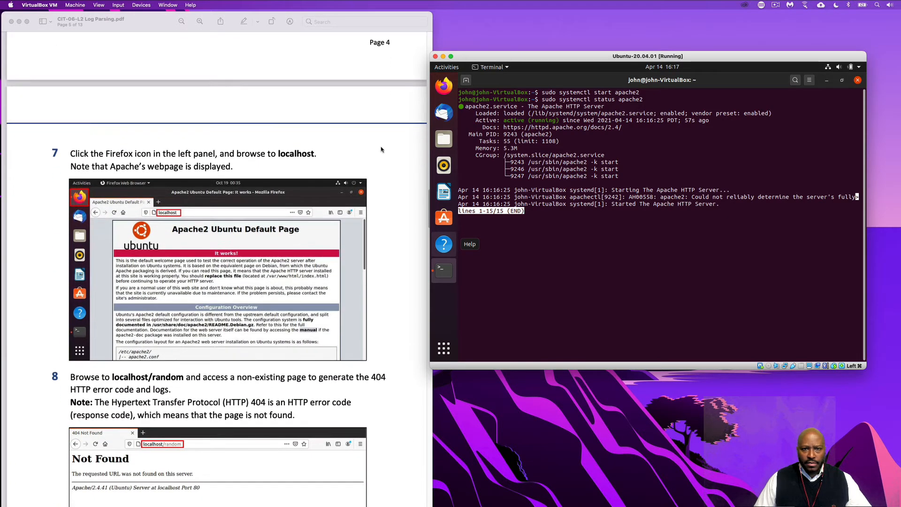
click(443, 86)
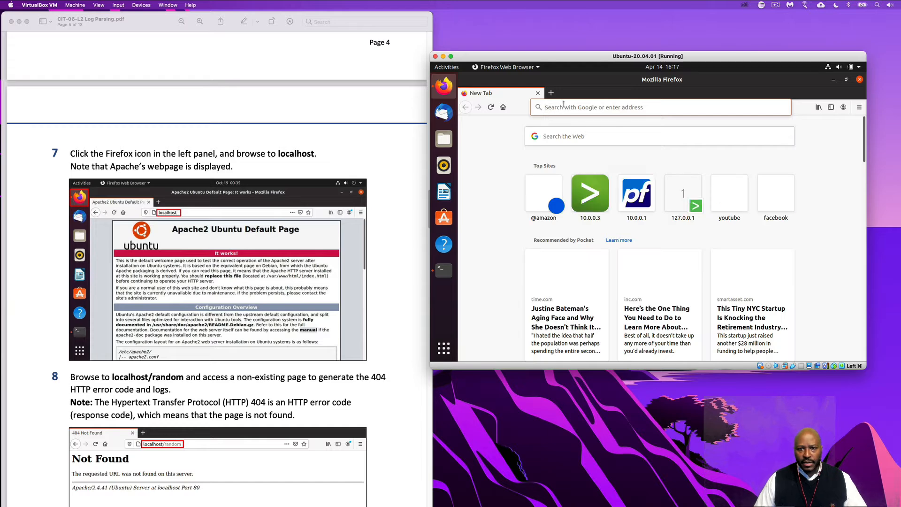
text(loc)
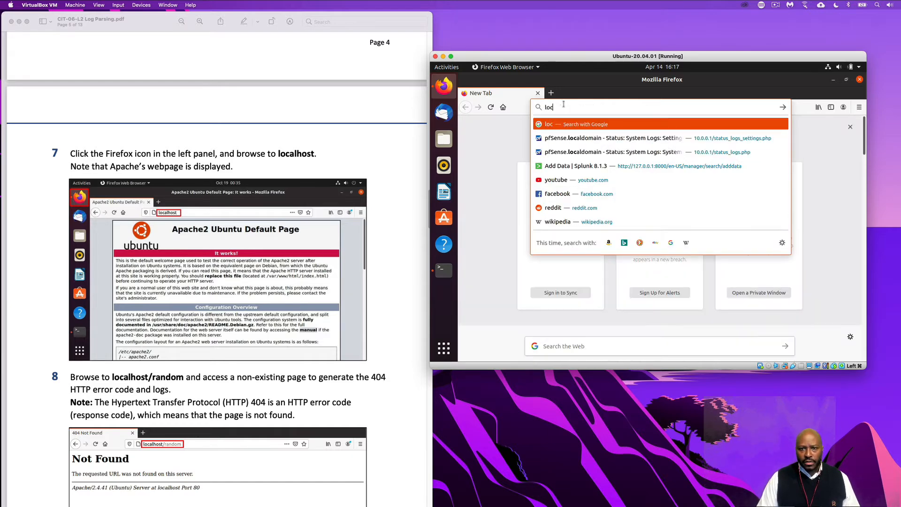
text(alhost)
key(Return)
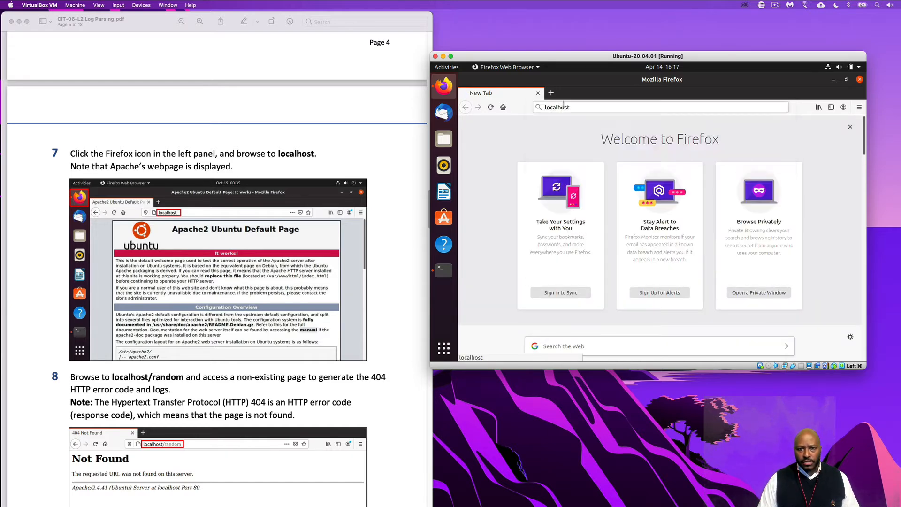
Request the non-existing page localhost/randdomadafdfafdfdafdsf to generate a 404 entry in the Apache logs, following step 8 of the lab PDF
scroll(288, 323, down, 2)
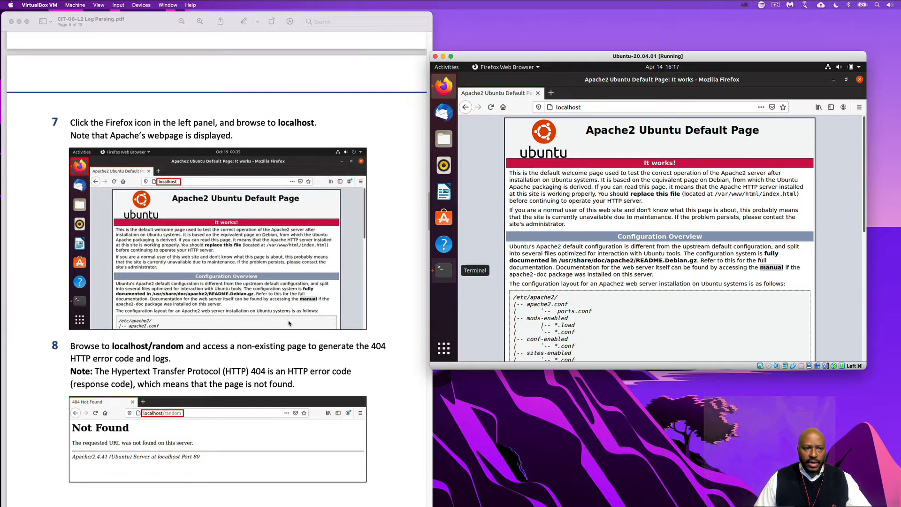
scroll(289, 323, down, 4)
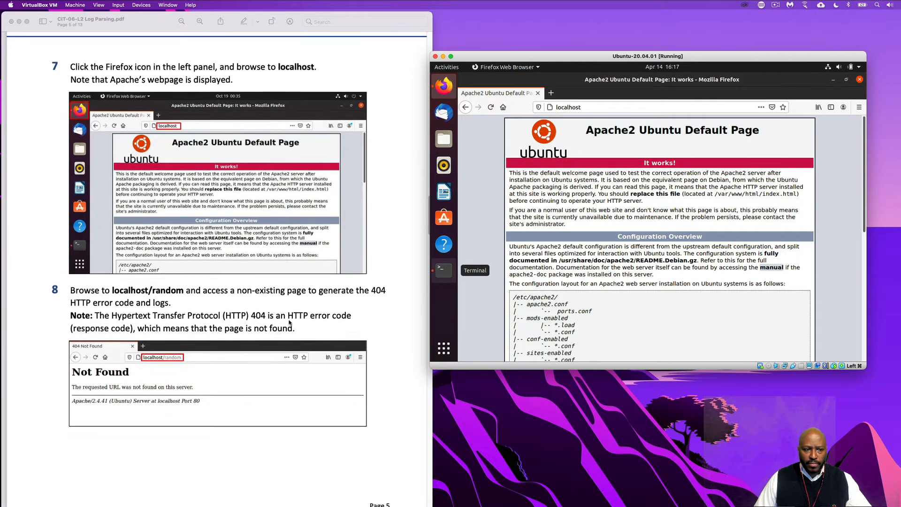
scroll(290, 323, down, 2)
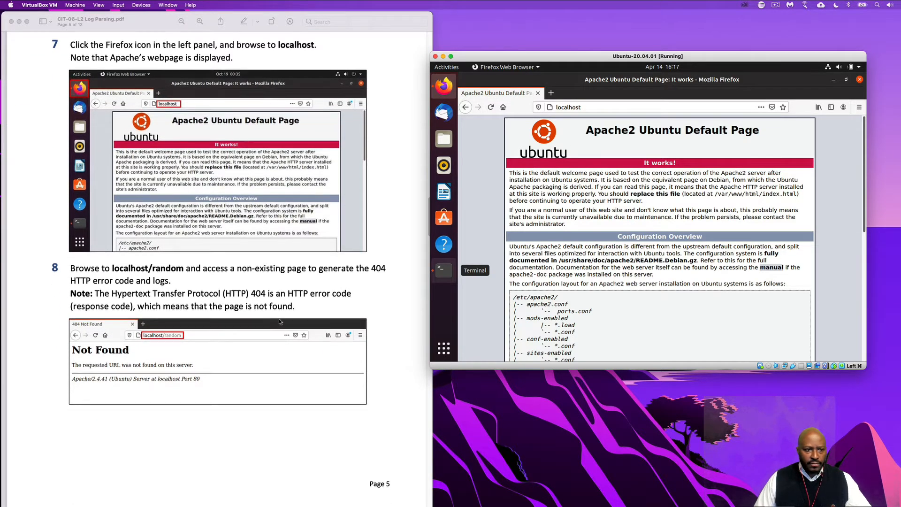
scroll(279, 319, down, 2)
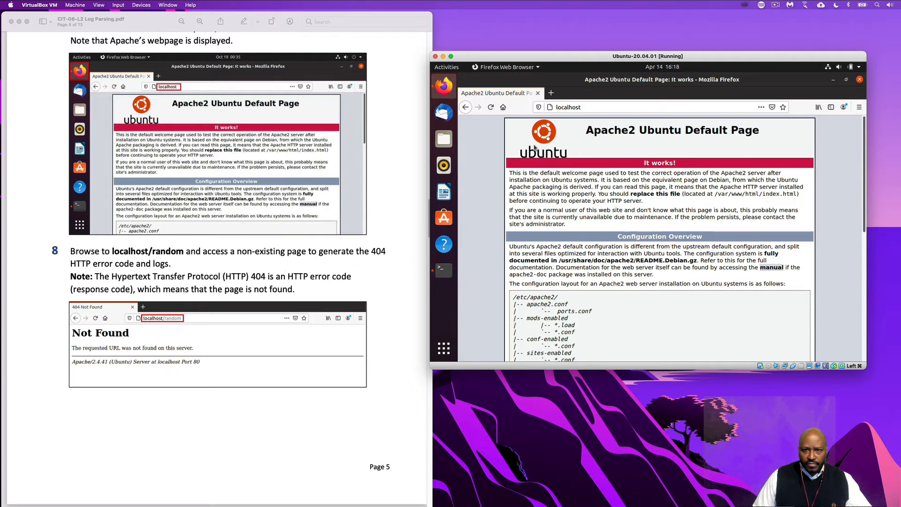
click(601, 107)
click(605, 107)
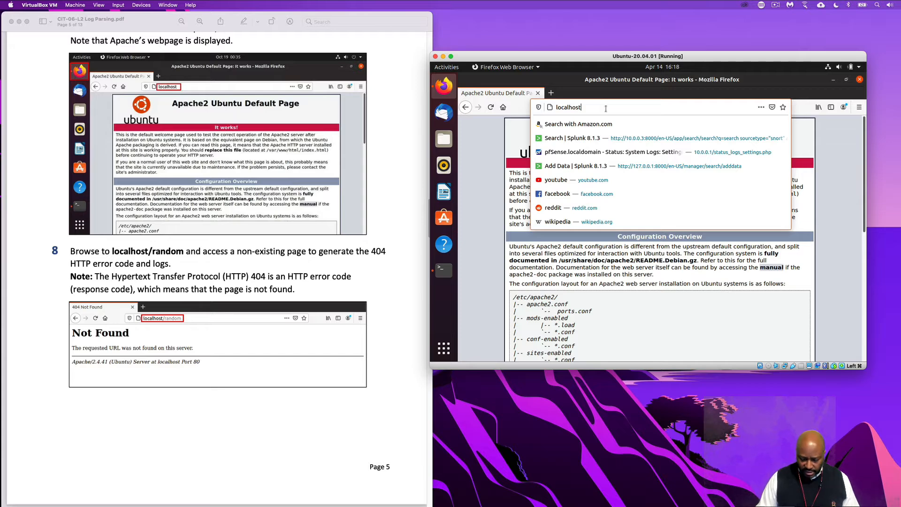
text(/ran)
text(d)
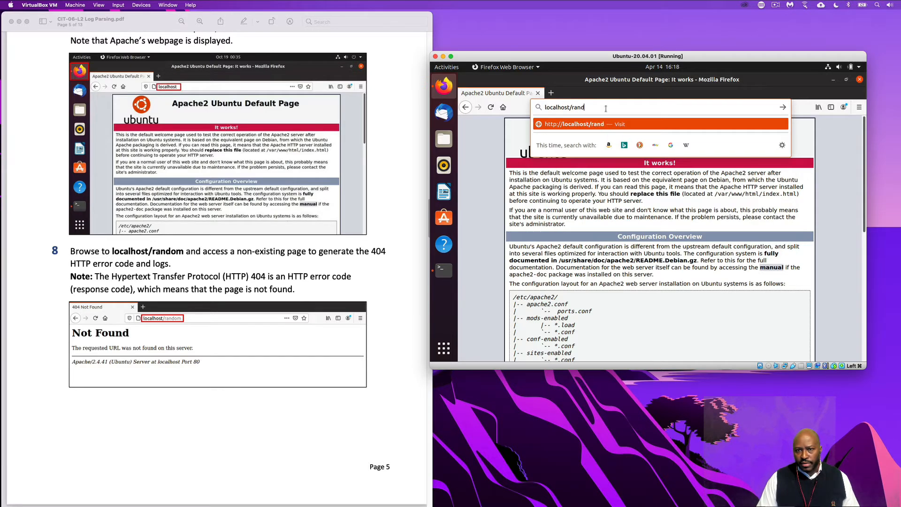
text(domadafdfafdfdafdsf)
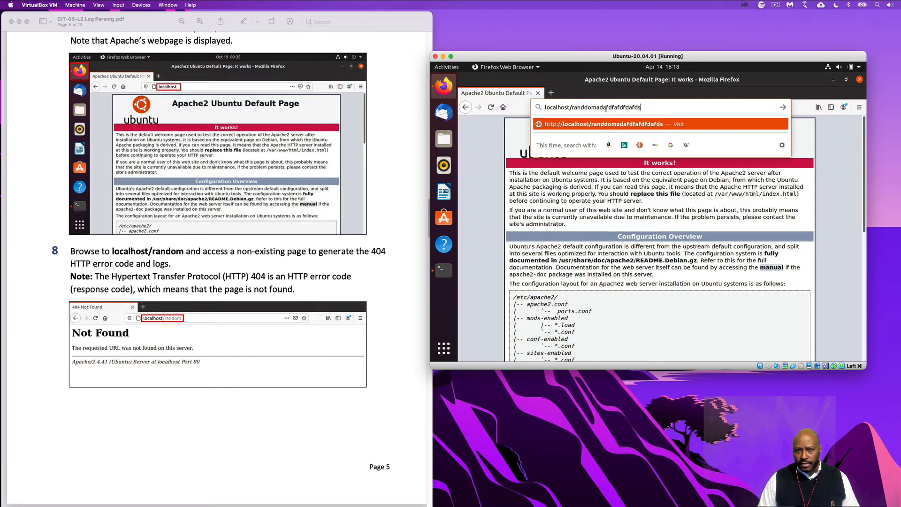
key(Return)
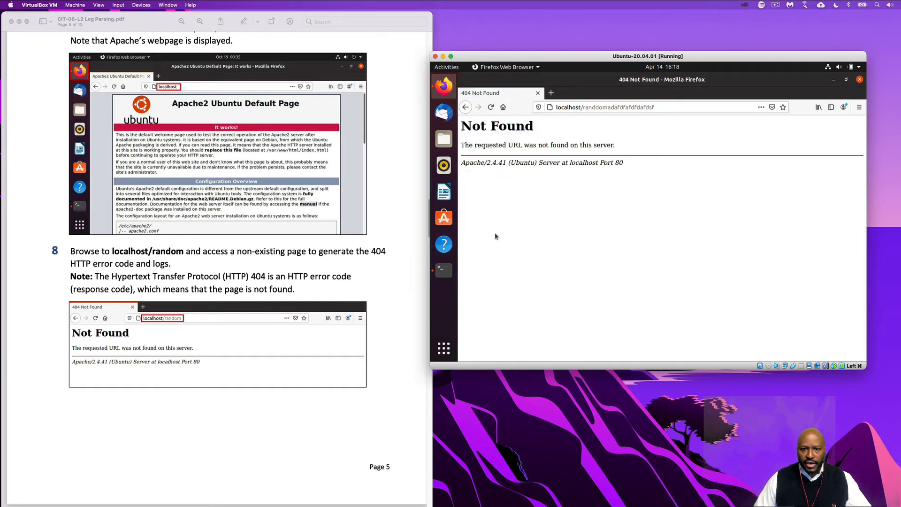
Open a new Firefox tab and browse to 127.0.0.1:8000, following step 9 of the lab PDF
scroll(285, 407, down, 3)
scroll(286, 408, down, 2)
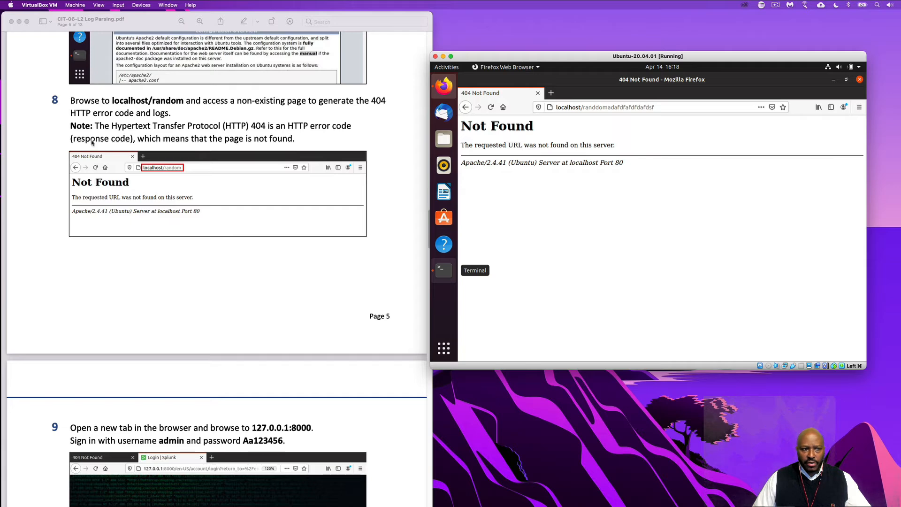
scroll(237, 277, down, 9)
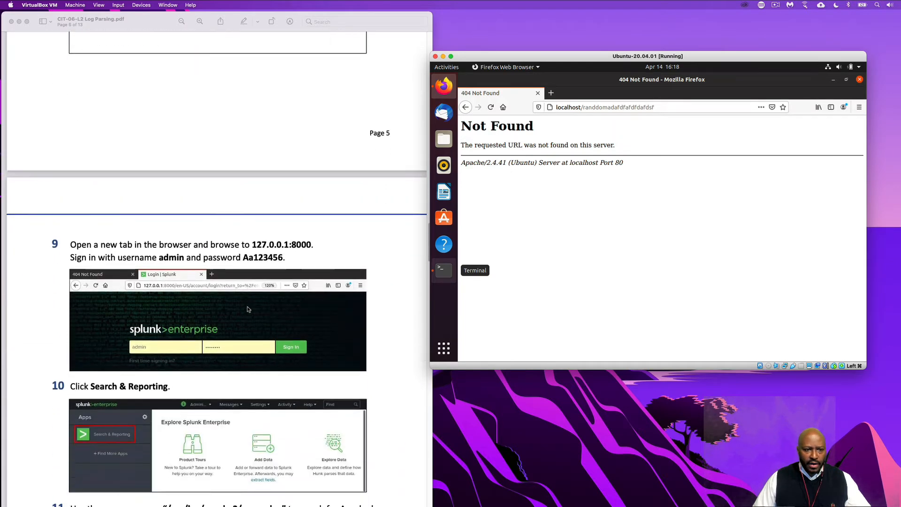
scroll(249, 309, down, 1)
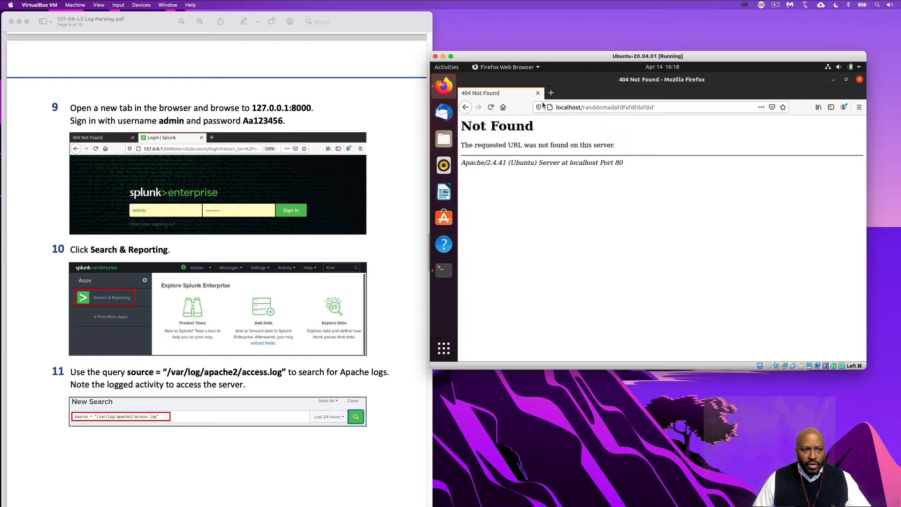
click(551, 93)
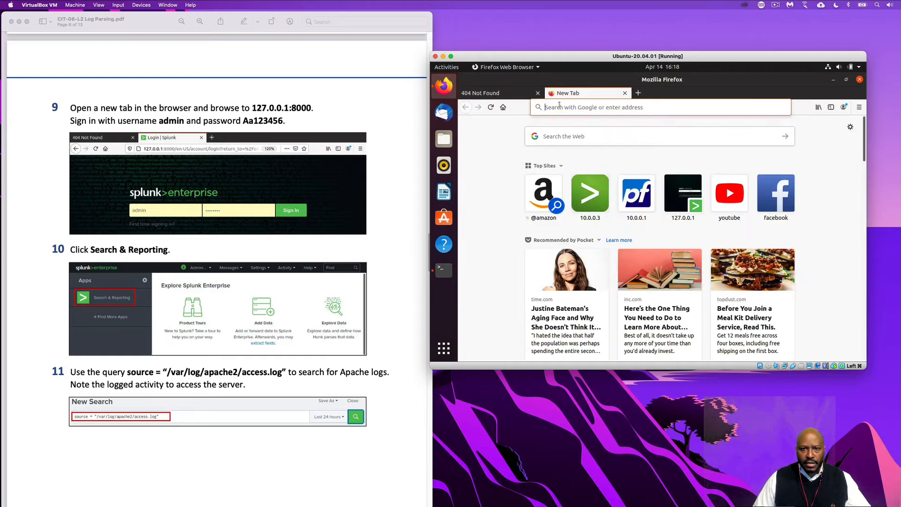
click(563, 108)
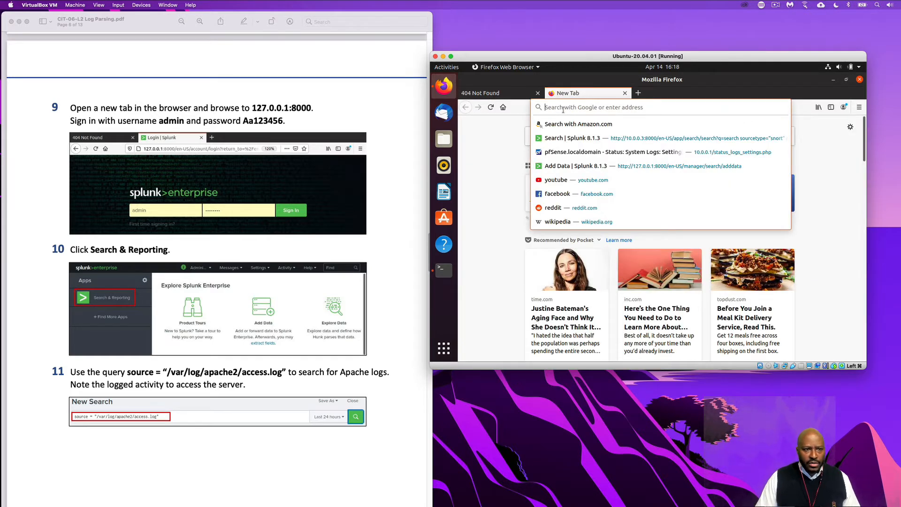
text(127.0.0.1:8000/)
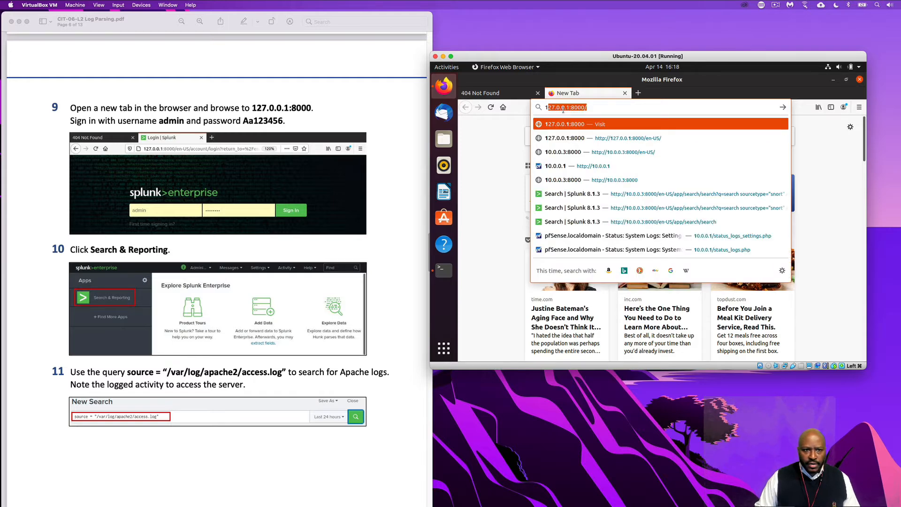
key(Return)
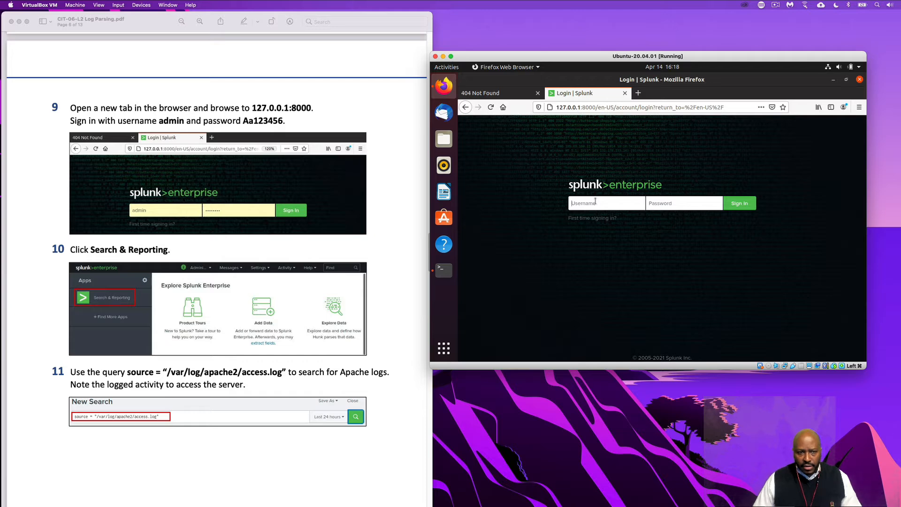
Sign in to Splunk as admin with the account password and decline saving the login in Firefox
text(admin)
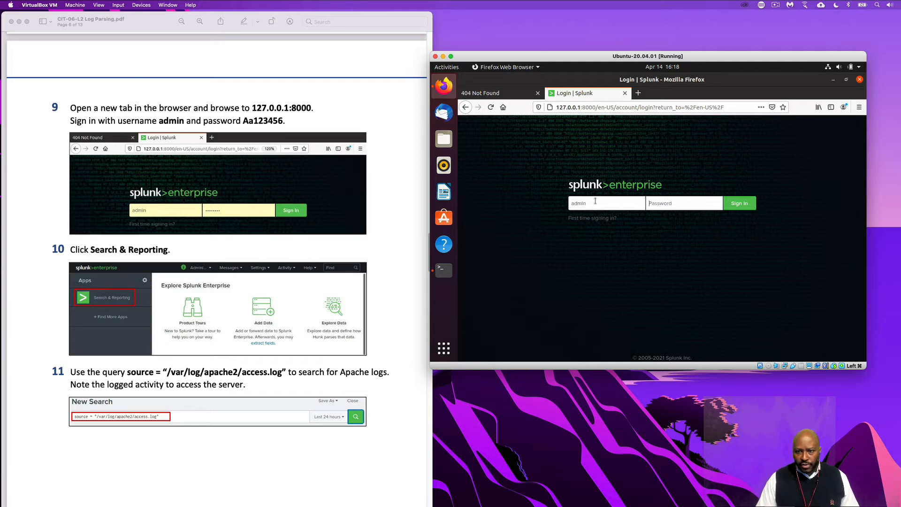
text(A)
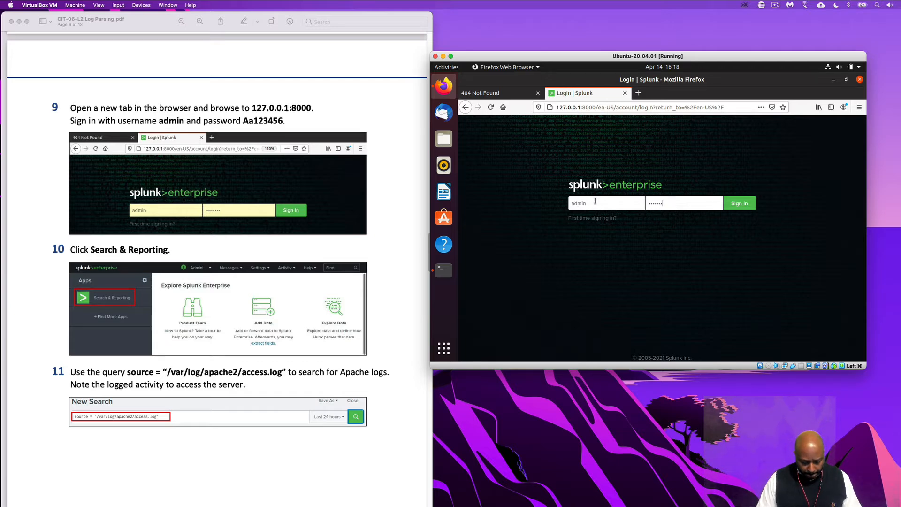
key(Return)
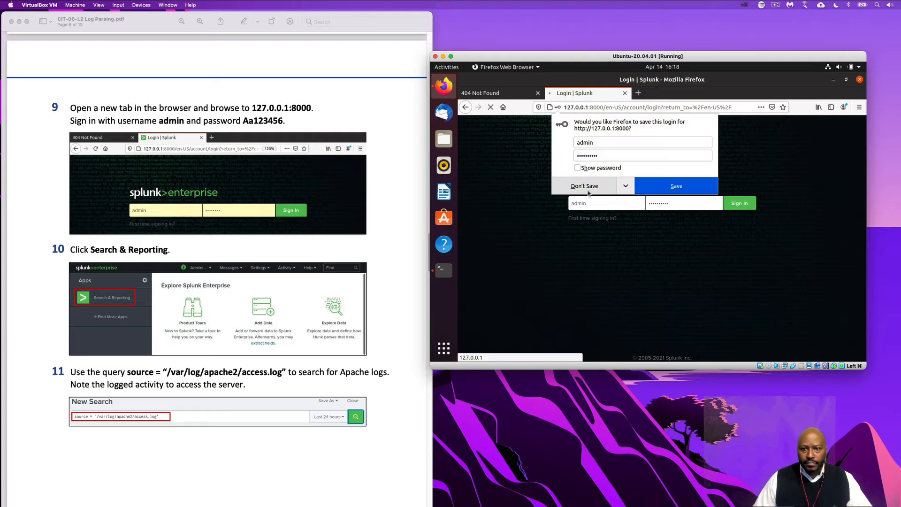
click(590, 187)
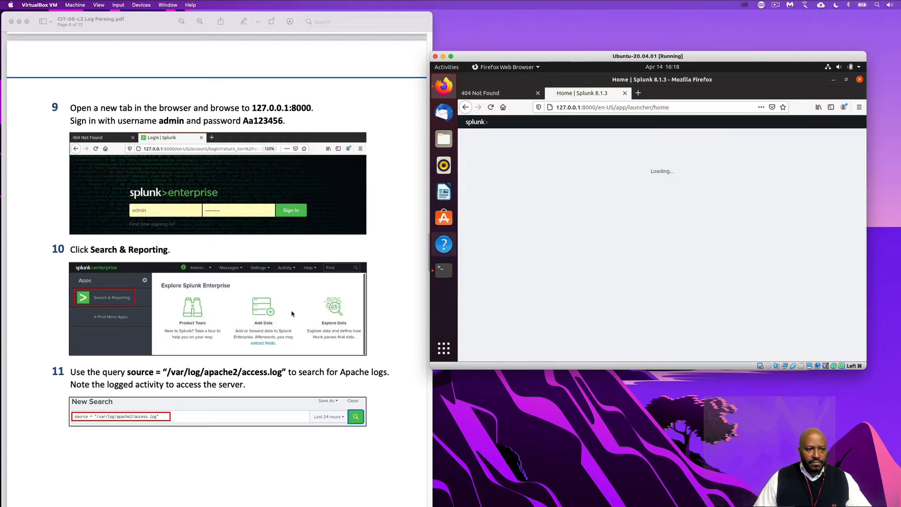
Open the Search & Reporting app in Splunk, following step 10 of the lab PDF
scroll(292, 314, down, 3)
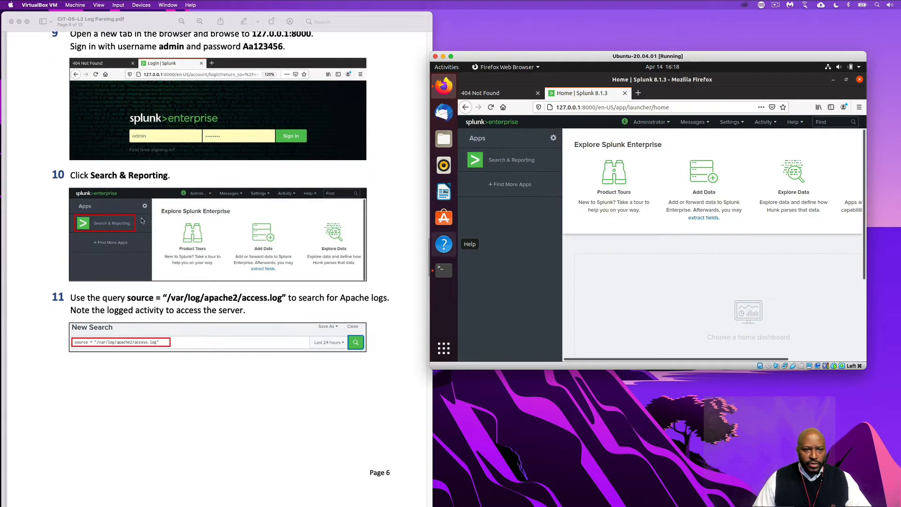
scroll(133, 229, down, 2)
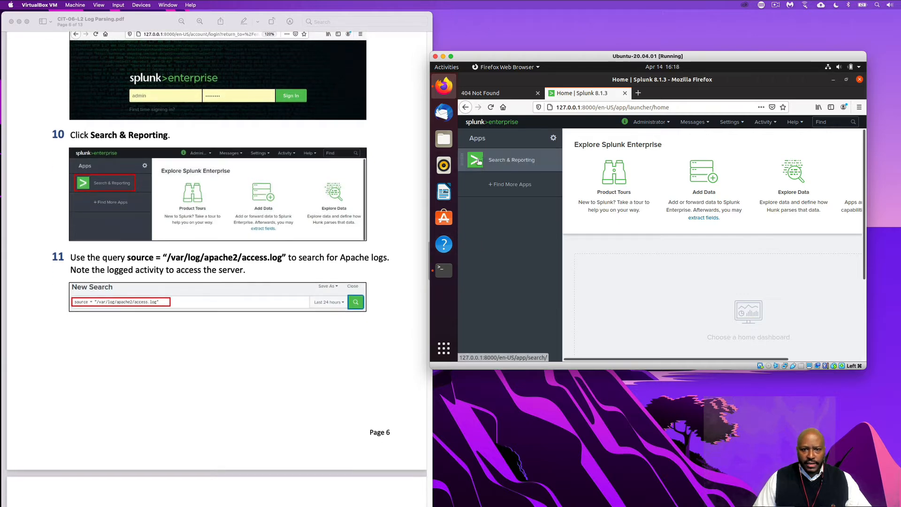
click(479, 162)
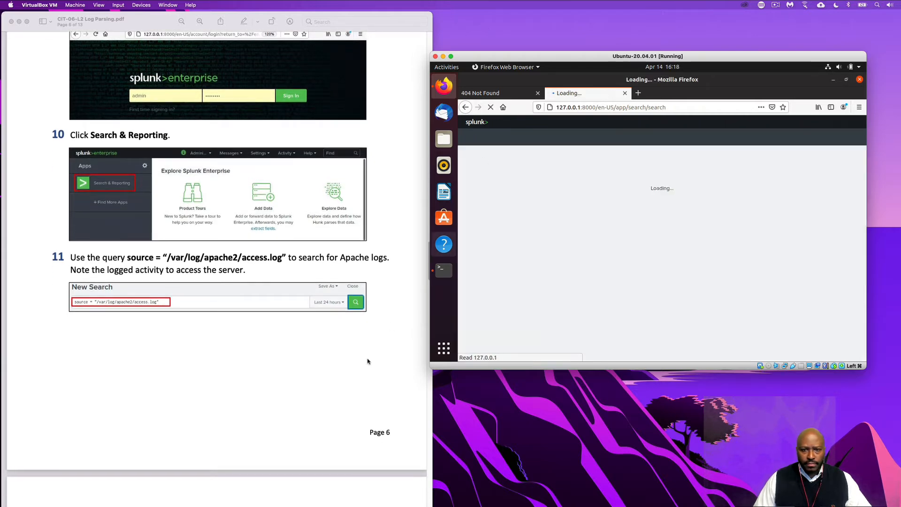
Copy the query source = "/var/log/apache2/access.log" from step 11 of the lab PDF and run it as a Splunk search
scroll(330, 354, down, 1)
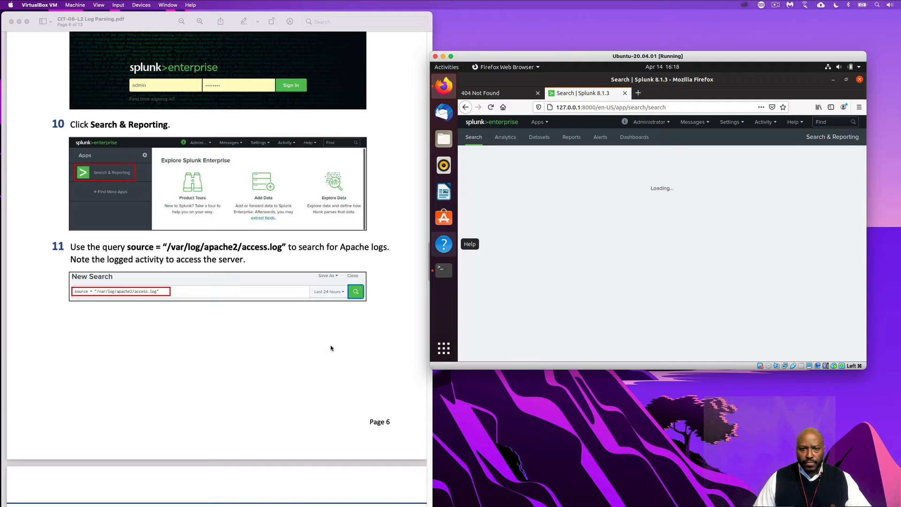
click(128, 248)
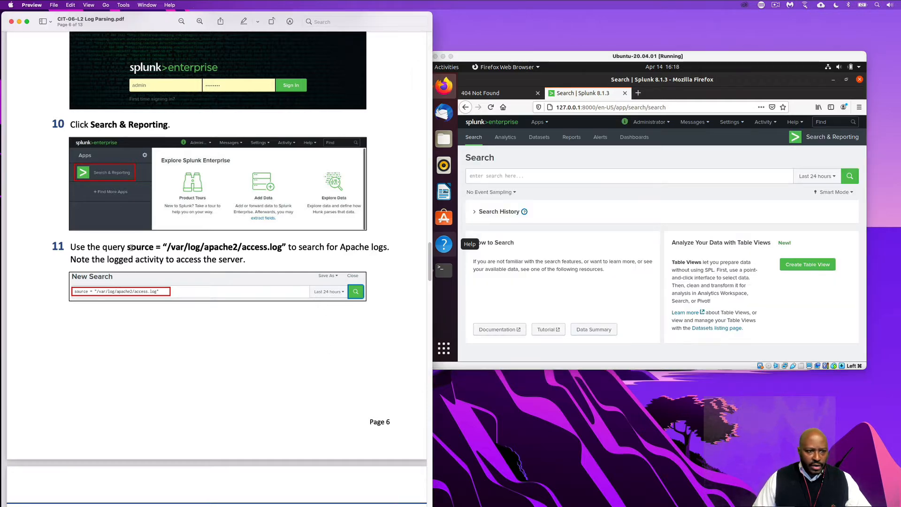
drag(127, 247, 284, 244)
right_click(281, 246)
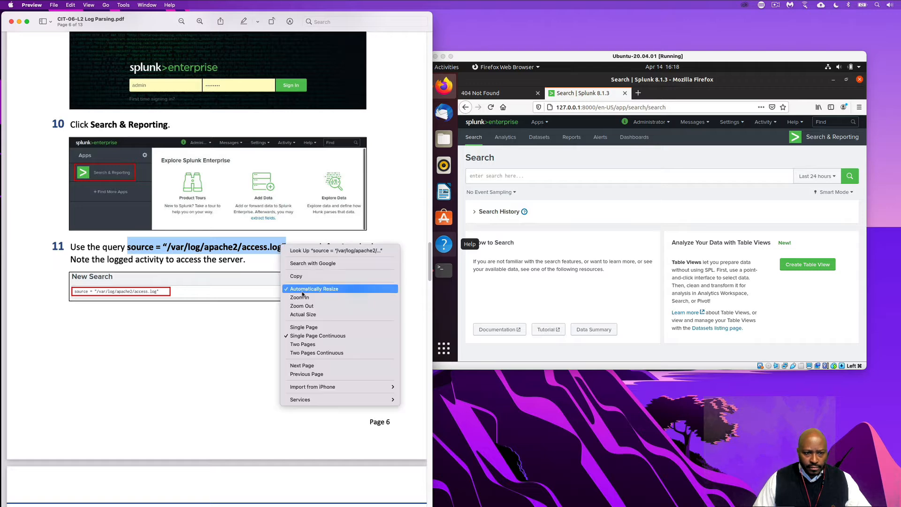
click(306, 278)
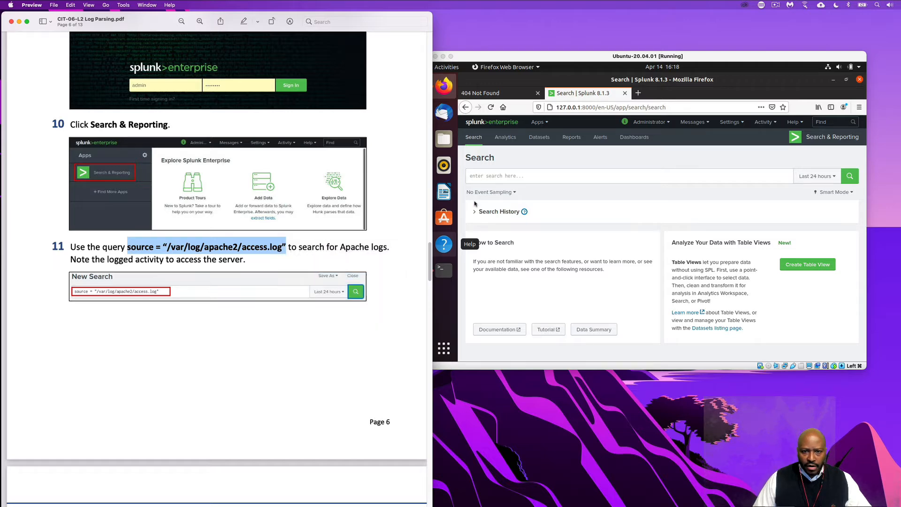
click(497, 177)
right_click(499, 177)
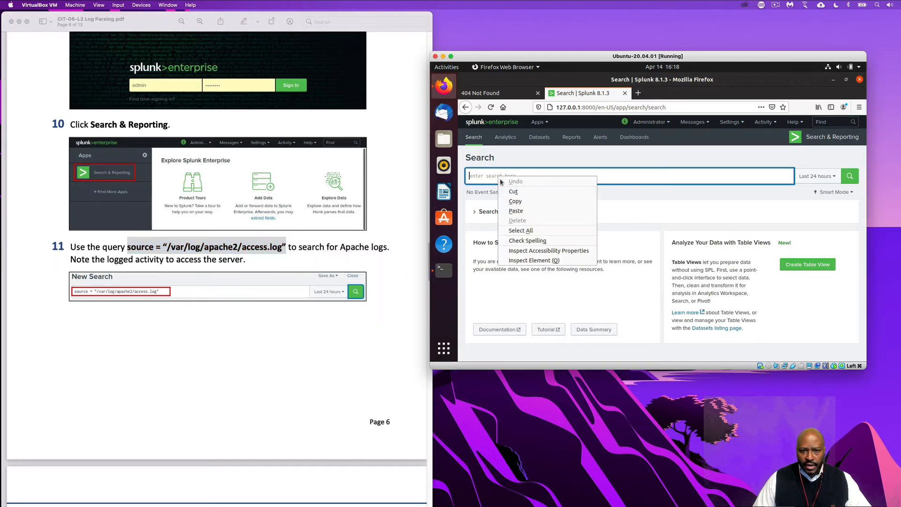
click(516, 211)
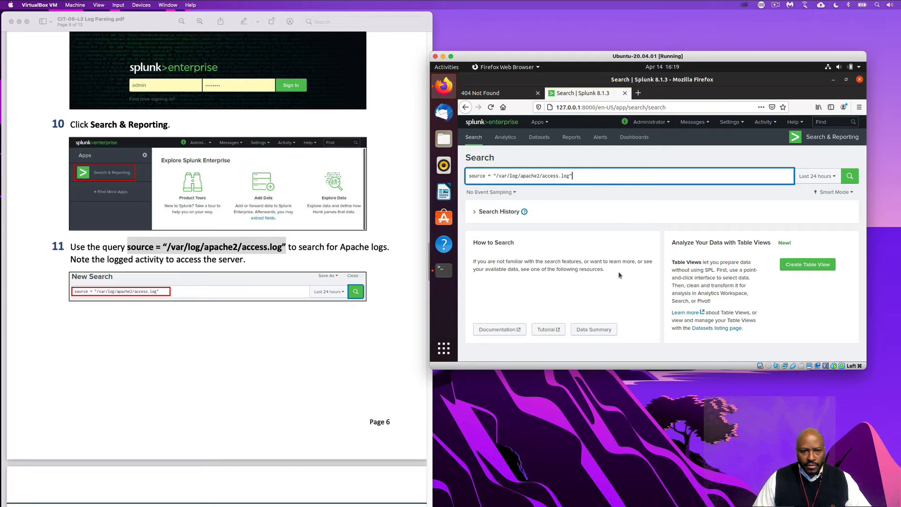
click(846, 181)
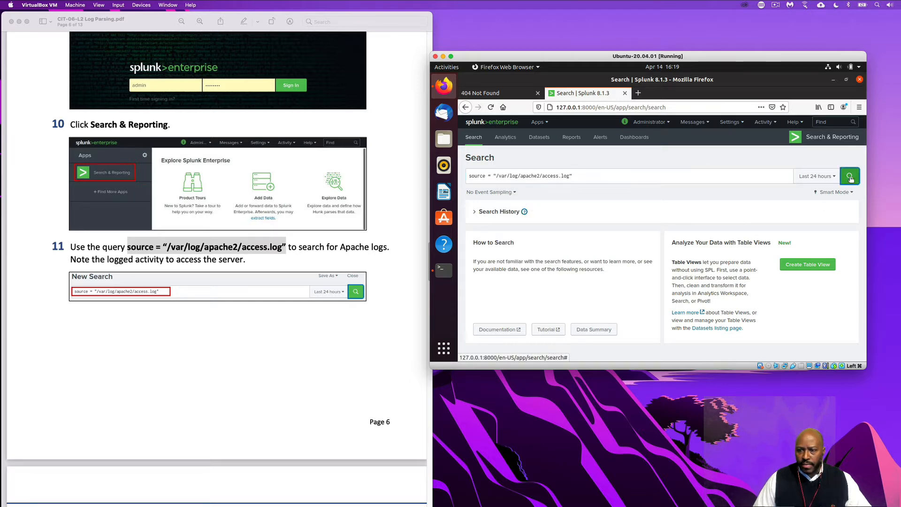
Rerun the quoted Apache access log search and compare its output with the example events following step 11 in the lab PDF
scroll(341, 397, down, 10)
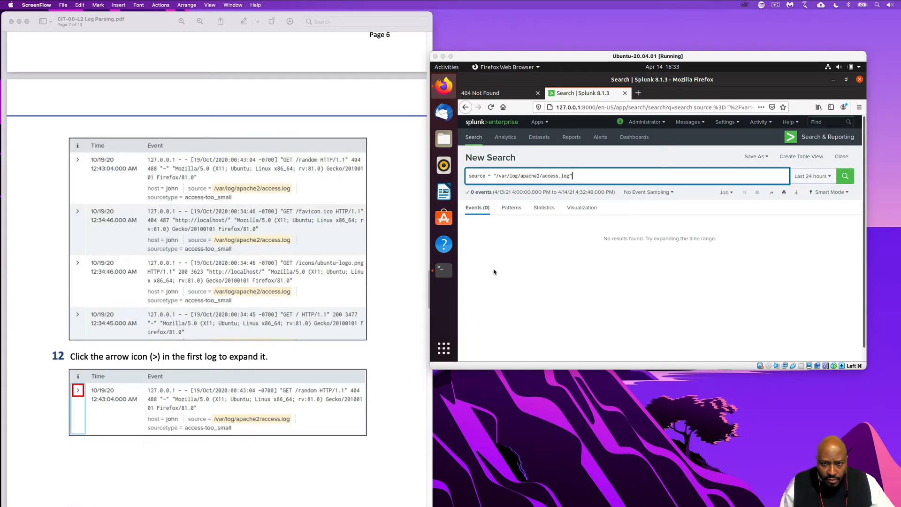
click(851, 182)
click(850, 182)
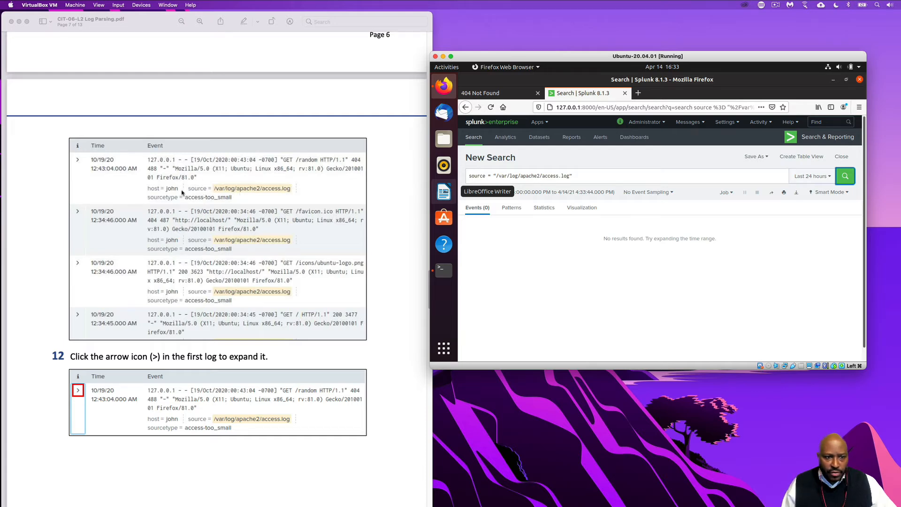
scroll(188, 202, up, 10)
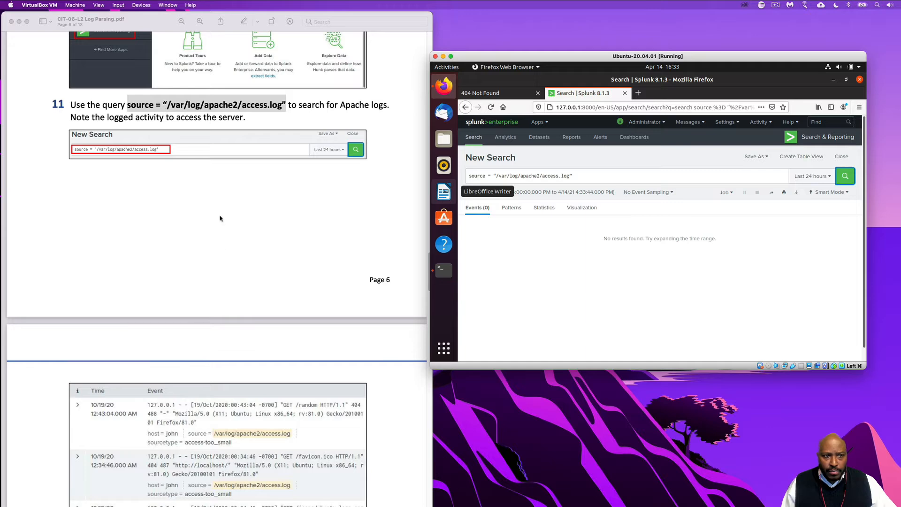
scroll(247, 307, down, 5)
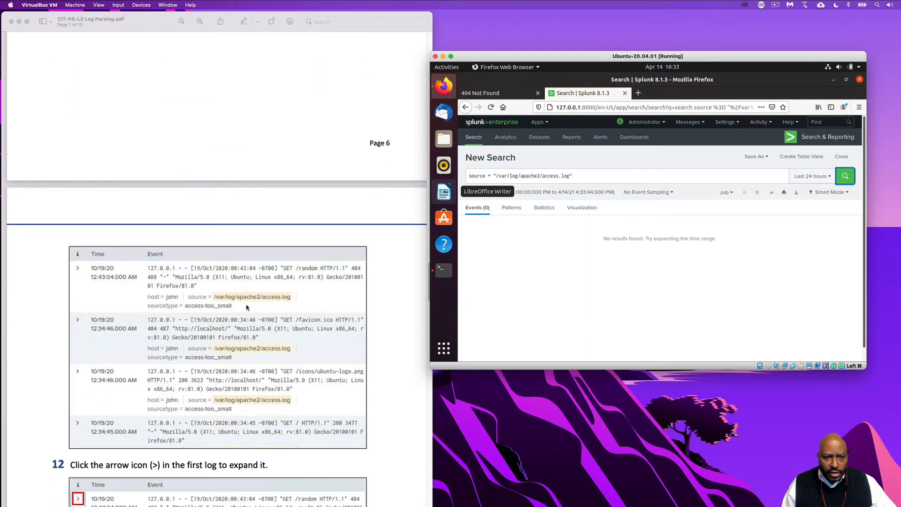
Remove both quotation marks from the query and run the search source = /var/log/apache2/access.log, reviewing the listed events
click(494, 175)
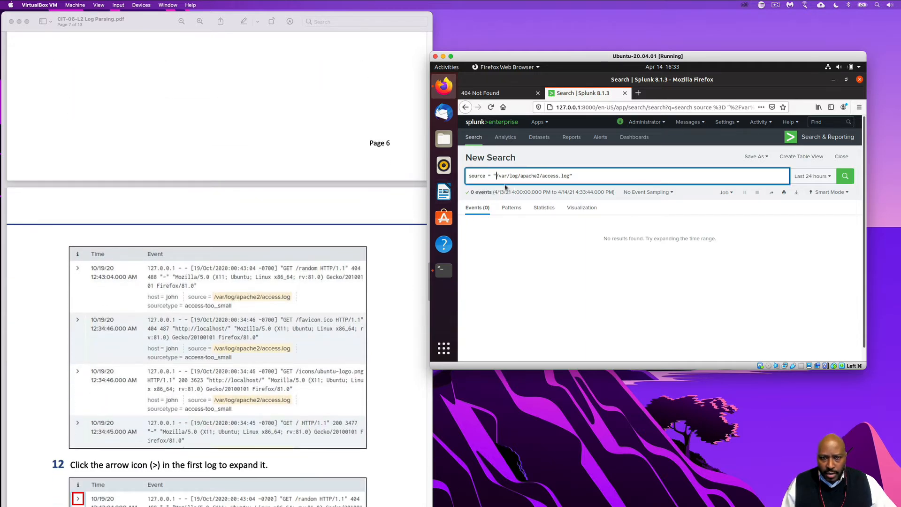
key(Delete)
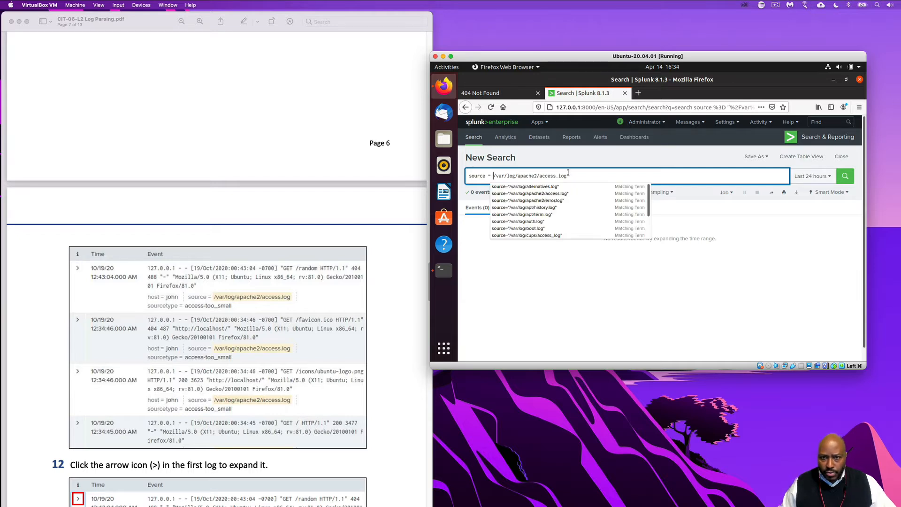
click(584, 176)
key(BackSpace)
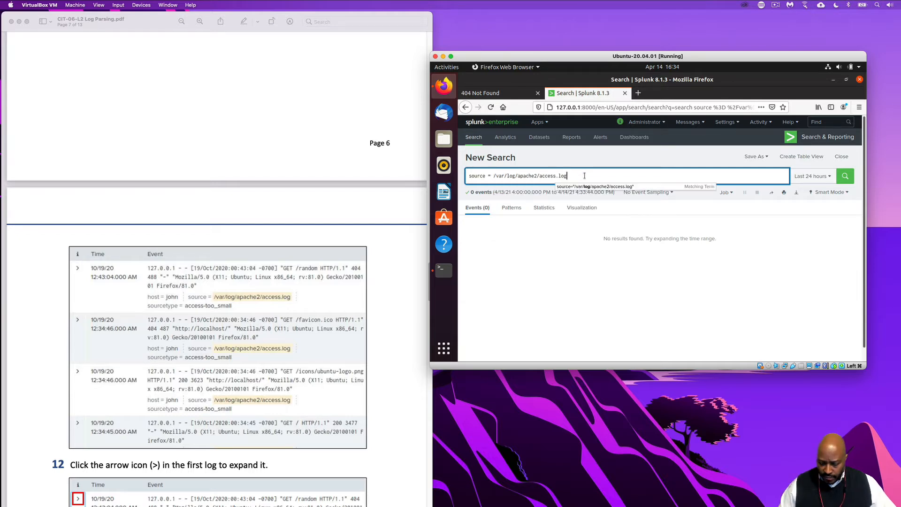
key(Return)
scroll(708, 296, down, 1)
scroll(708, 296, down, 2)
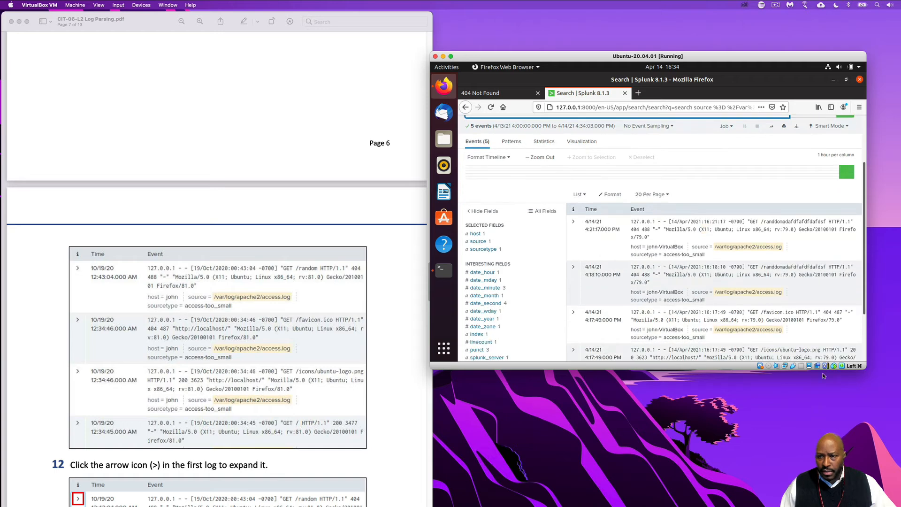
Enlarge the Ubuntu VM window to fit more of the search page and read step 12 of the lab PDF
drag(867, 377, 897, 463)
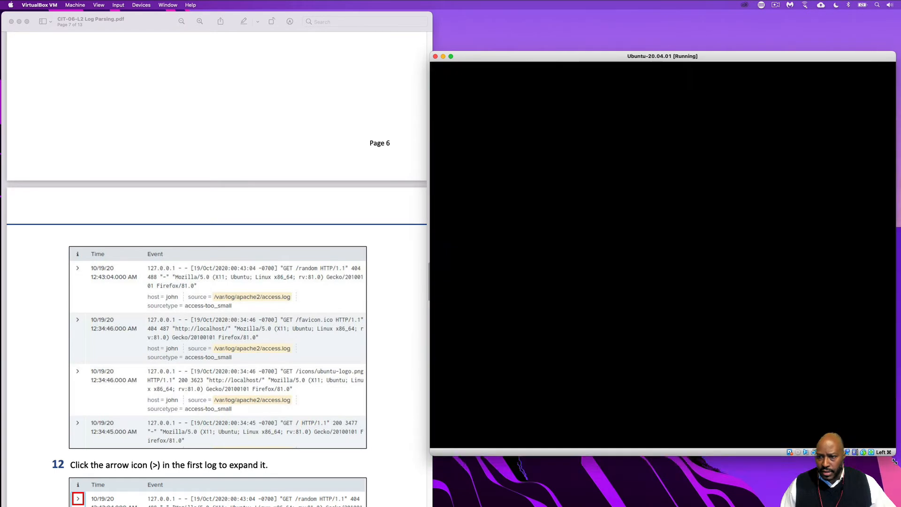
scroll(295, 288, down, 2)
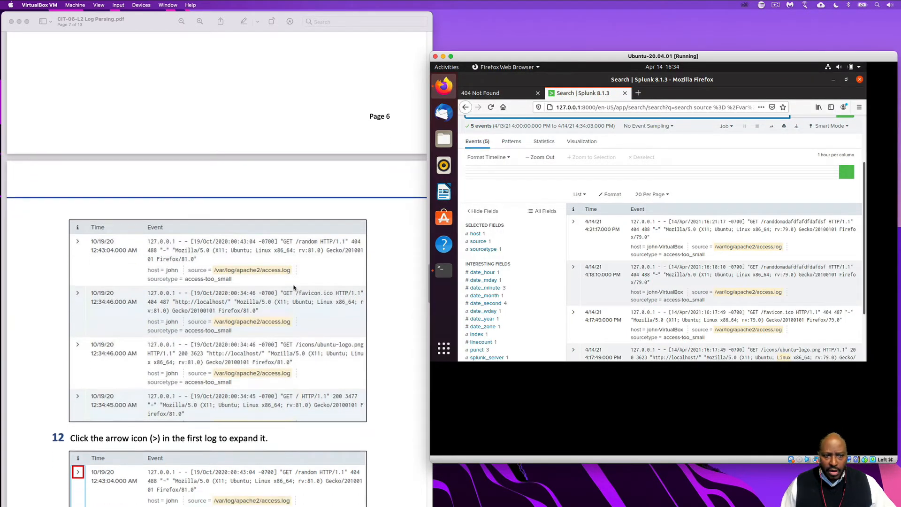
scroll(295, 287, down, 1)
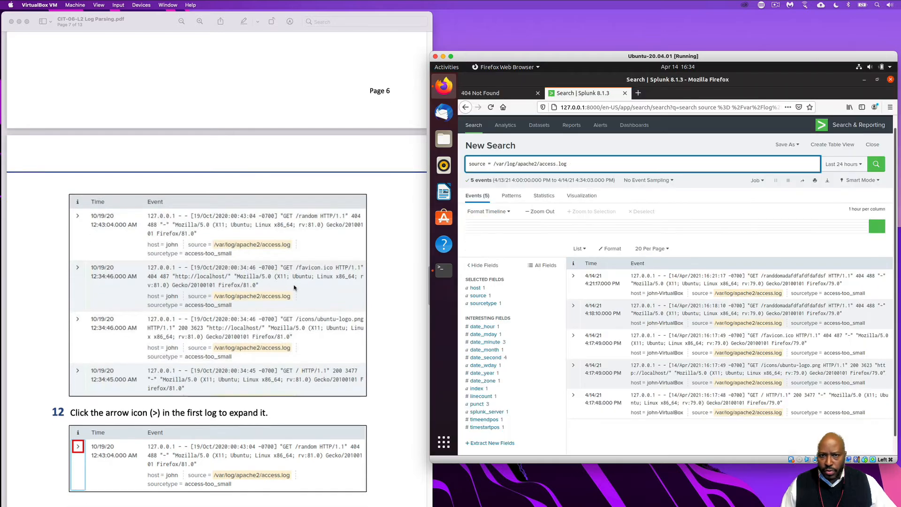
scroll(295, 285, down, 2)
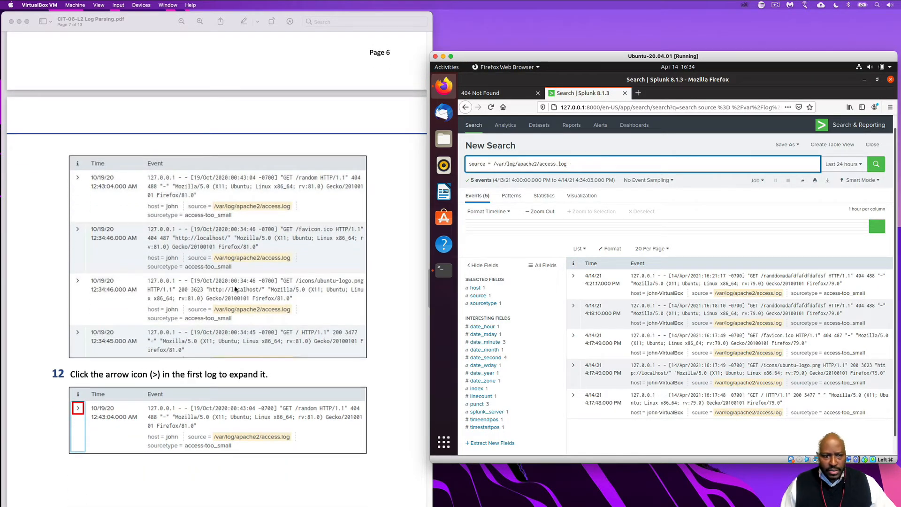
scroll(236, 290, down, 4)
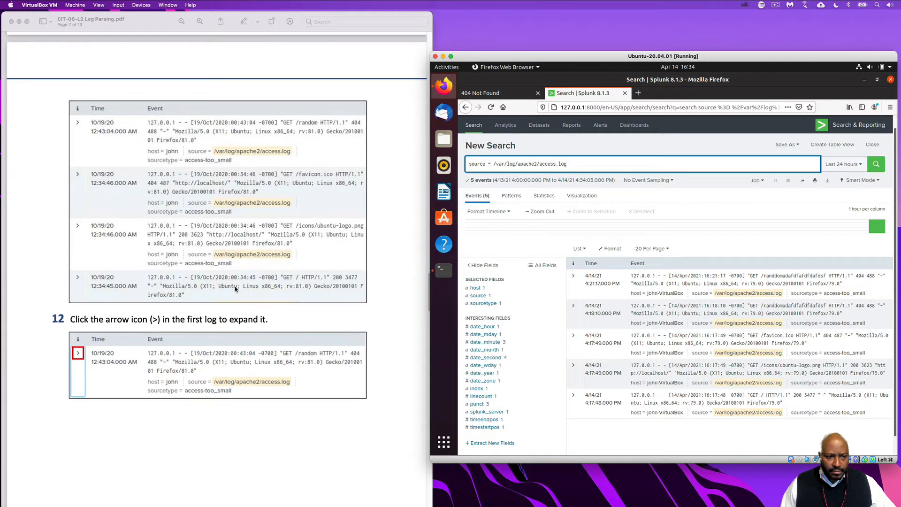
scroll(270, 310, down, 6)
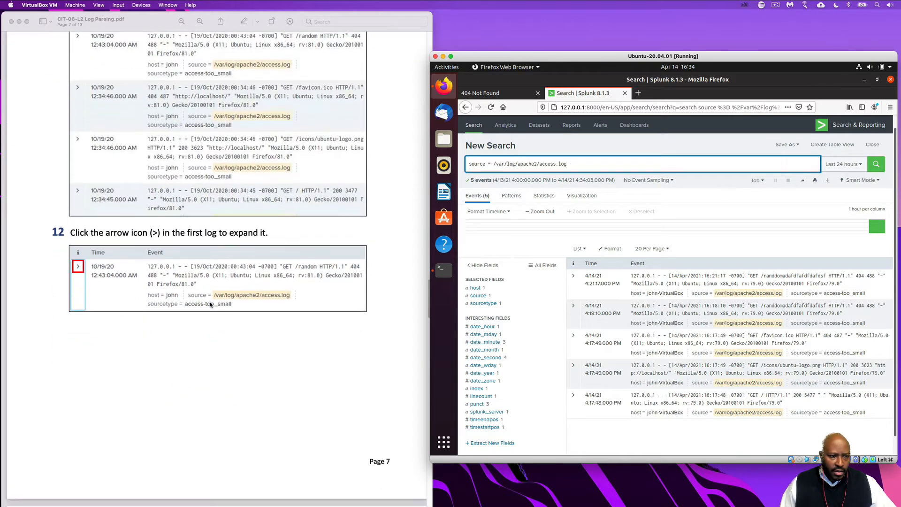
Expand the first event in the search results and start Extract Fields from its event actions, following steps 12 and 13 of the lab PDF
scroll(210, 305, down, 1)
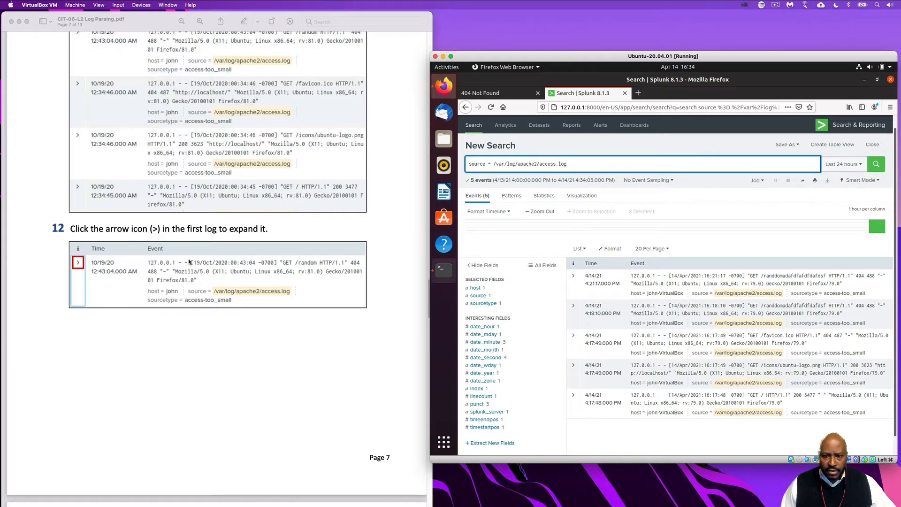
click(574, 278)
scroll(376, 352, down, 10)
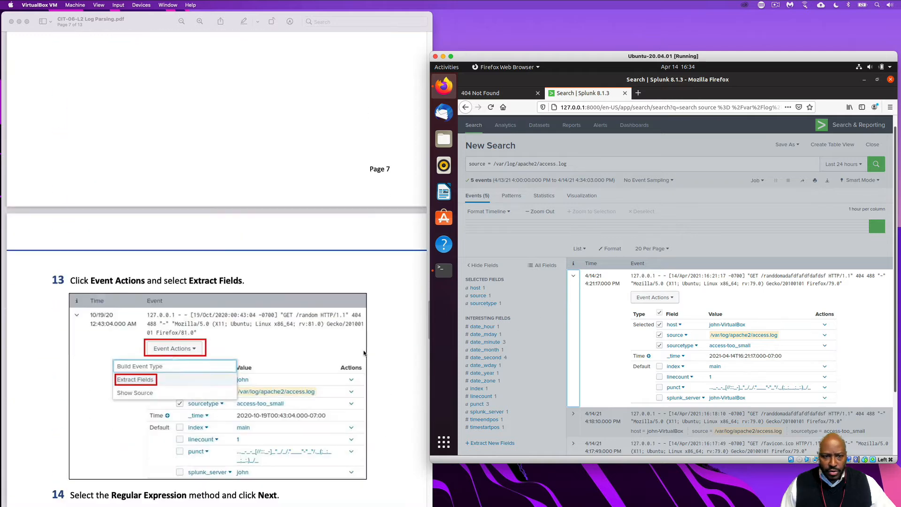
scroll(364, 353, down, 3)
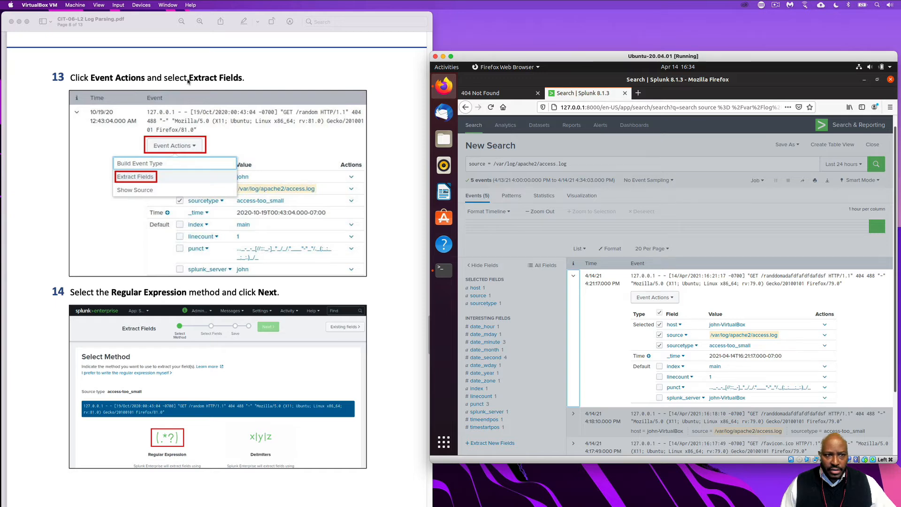
click(676, 299)
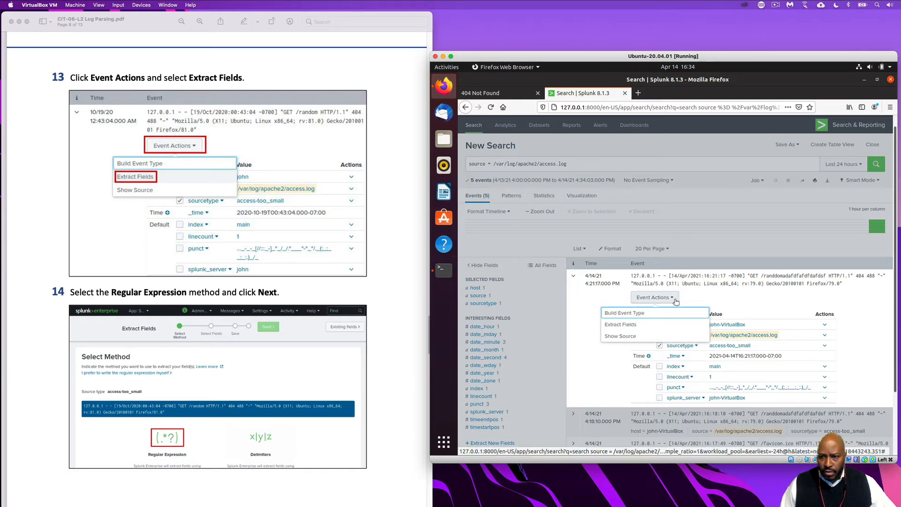
click(630, 326)
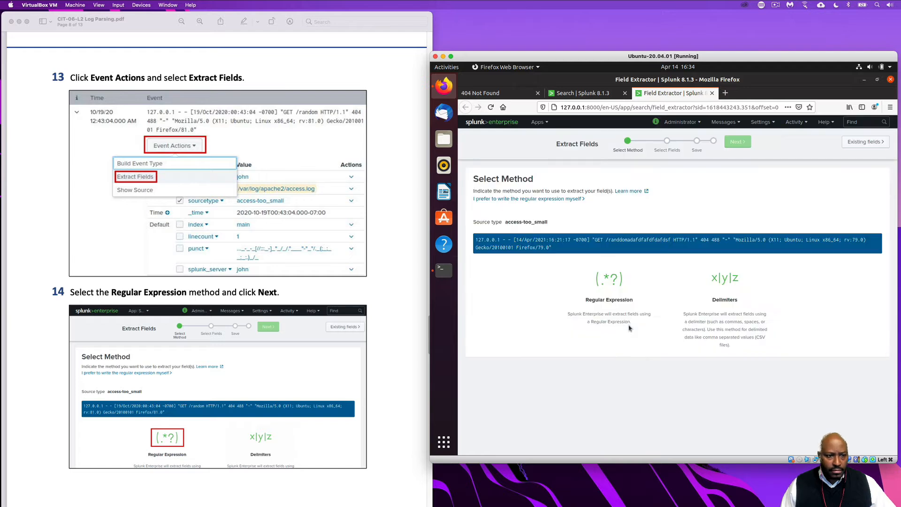
Choose the Regular Expression extraction method and continue to the field selection stage
scroll(253, 333, down, 3)
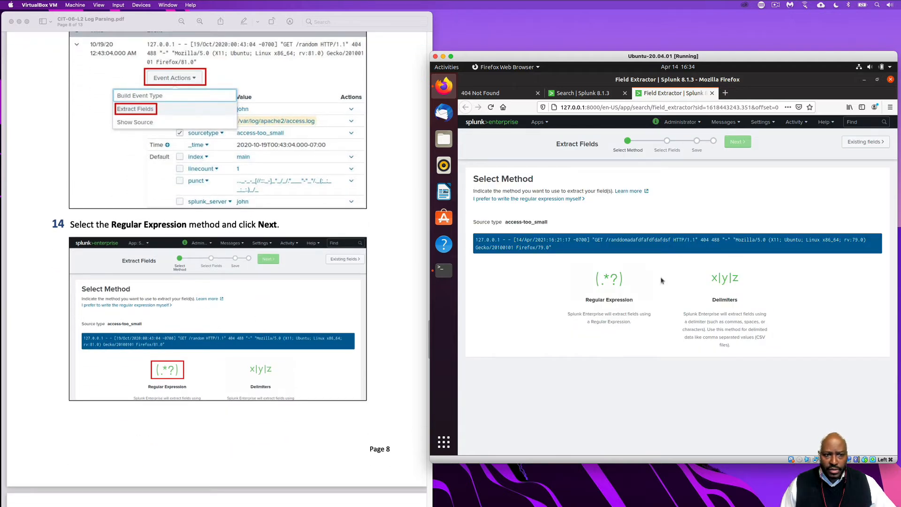
click(610, 284)
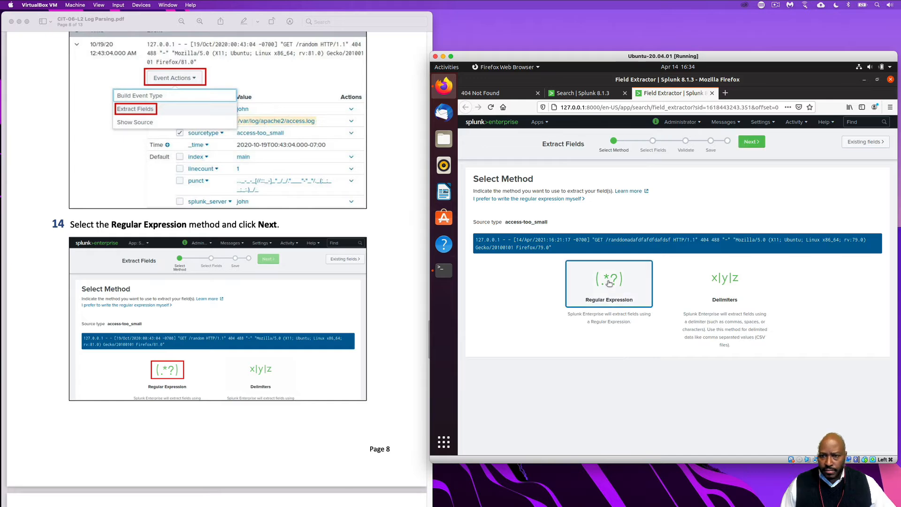
click(752, 142)
Extract the IP address 127.0.0.1 from the sample event as a field named ip_addr, following steps 15 and 16 of the lab PDF
scroll(357, 432, down, 10)
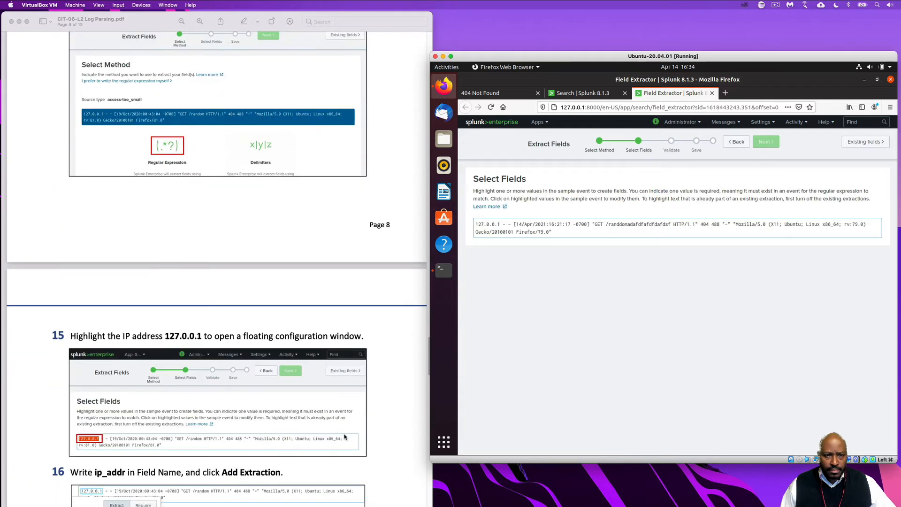
scroll(344, 437, down, 7)
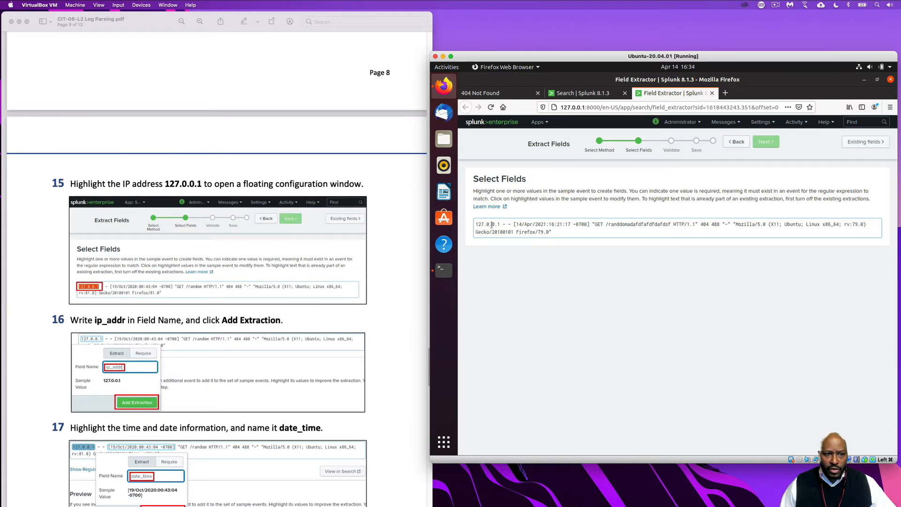
drag(500, 225, 475, 226)
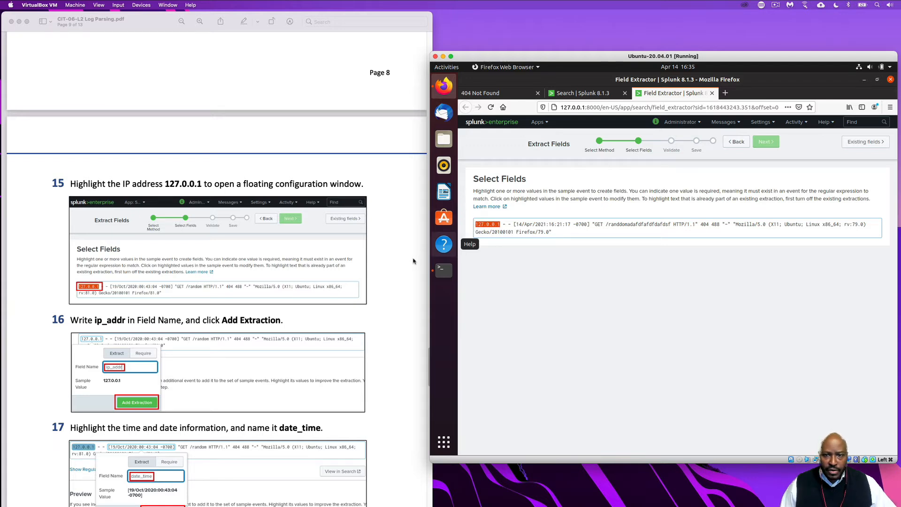
scroll(387, 287, down, 3)
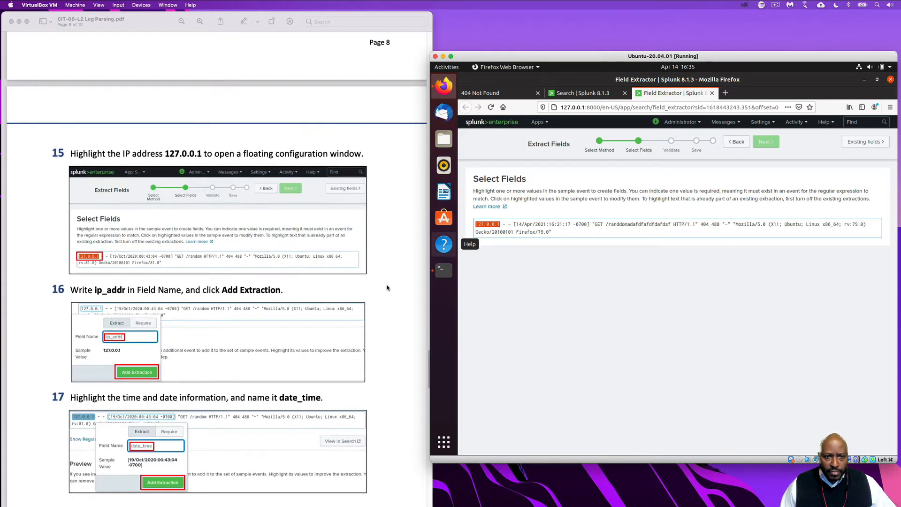
scroll(388, 288, down, 2)
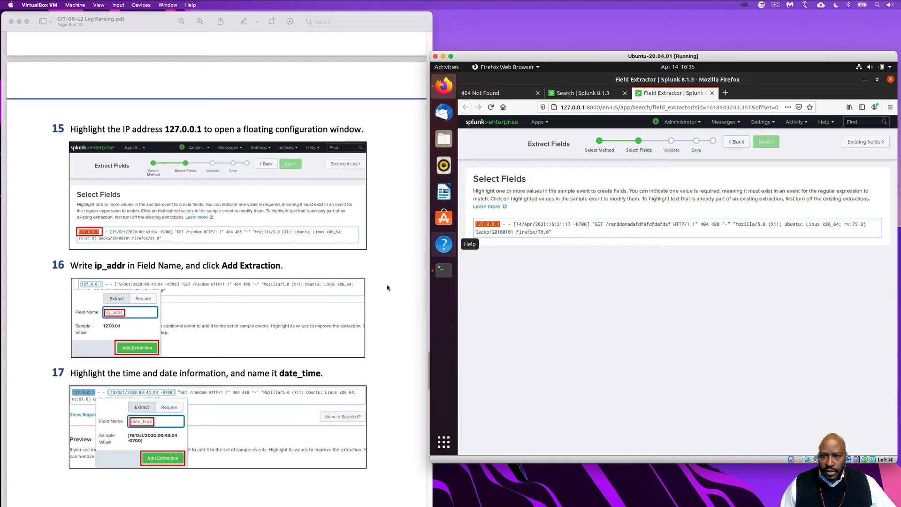
scroll(388, 288, down, 1)
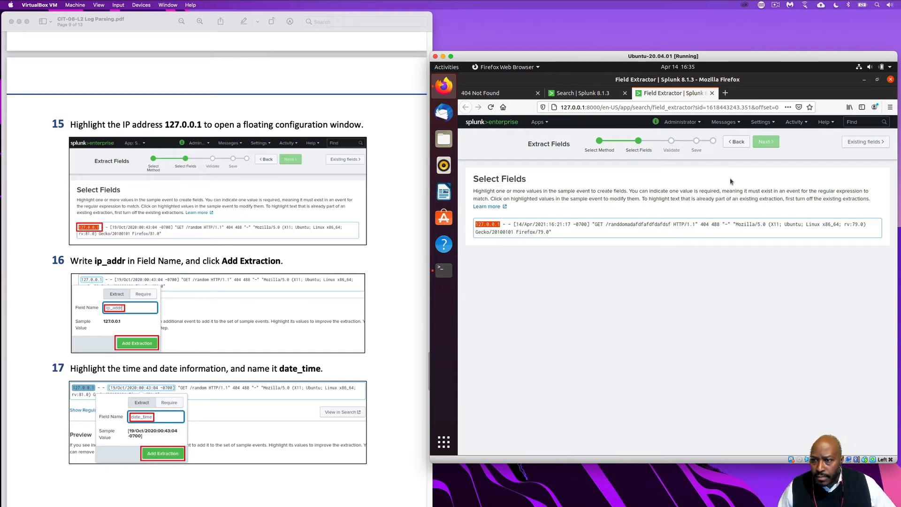
right_click(497, 225)
click(692, 281)
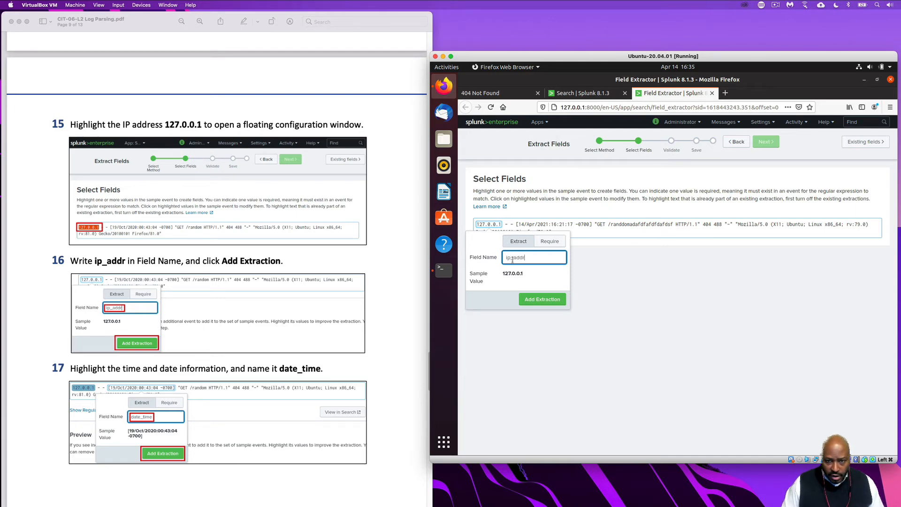
click(541, 303)
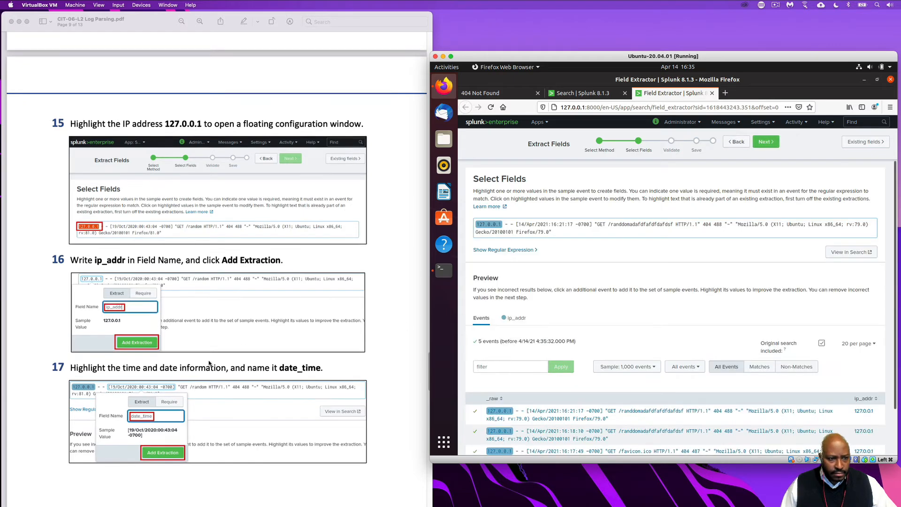
Extract the bracketed timestamp [14/Apr/2021:16:21:17 -0700] from the sample event as a field named date_time
scroll(111, 359, down, 5)
scroll(209, 363, down, 3)
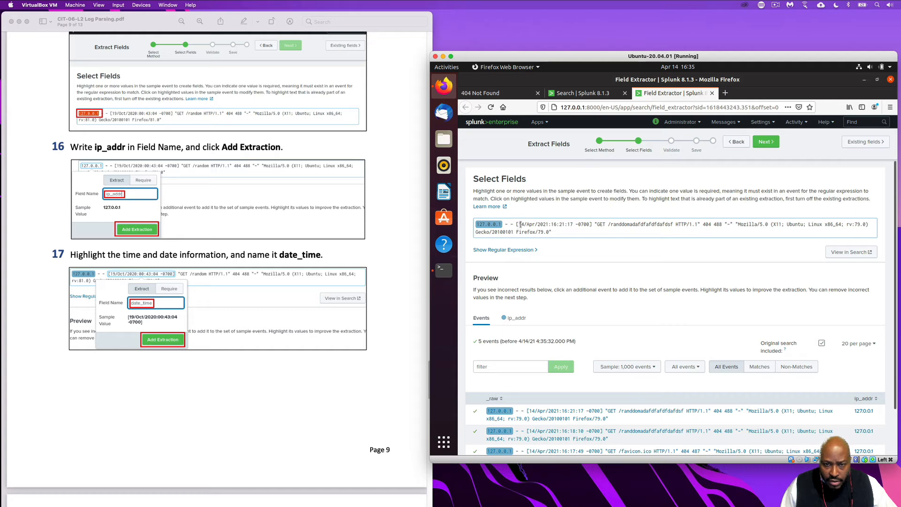
drag(517, 225, 593, 224)
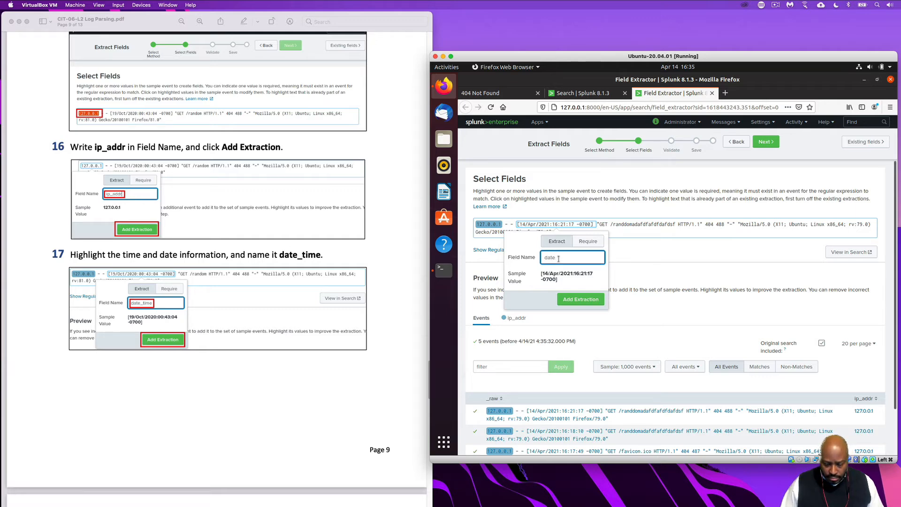
text(date_time)
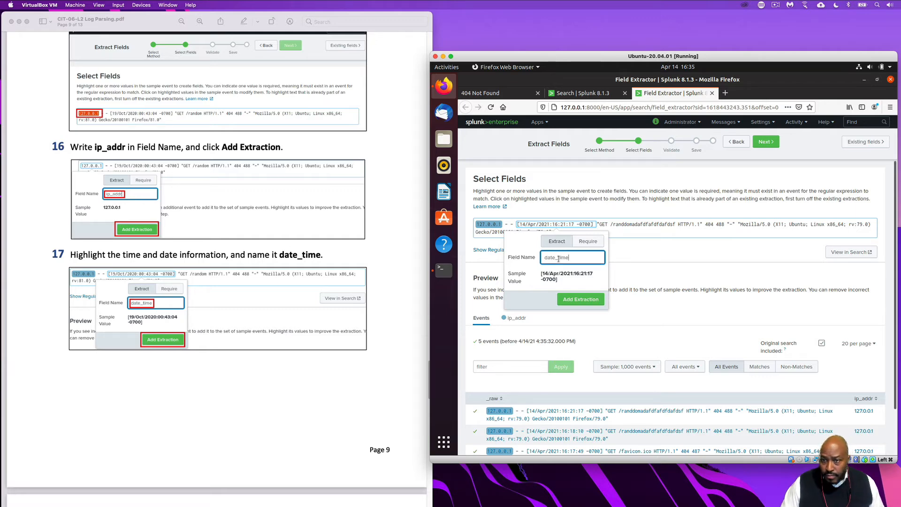
click(592, 301)
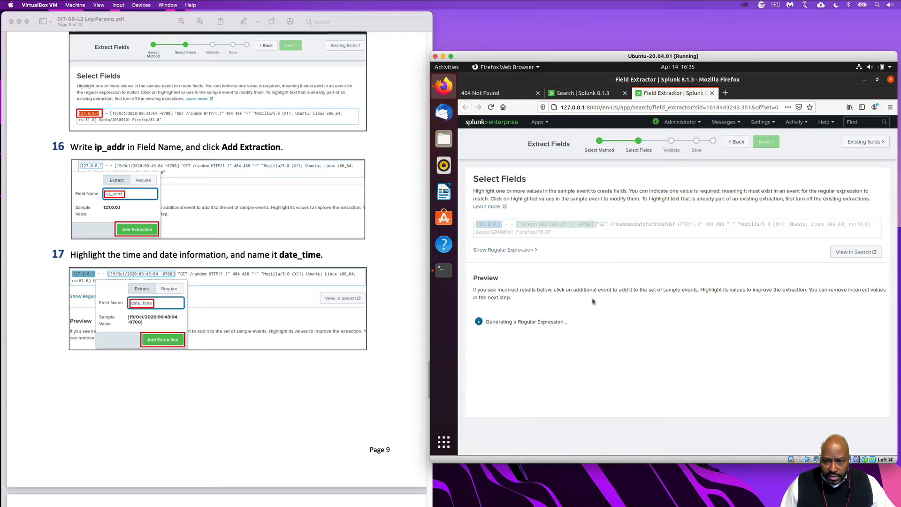
Extract GET from the sample event as a field named method, following step 18 of the lab PDF
scroll(324, 306, down, 3)
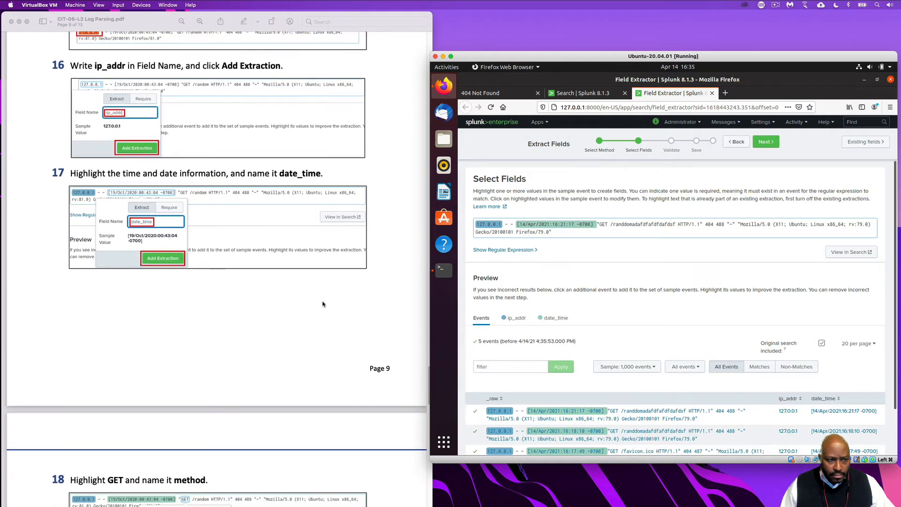
scroll(275, 275, down, 3)
scroll(276, 274, down, 6)
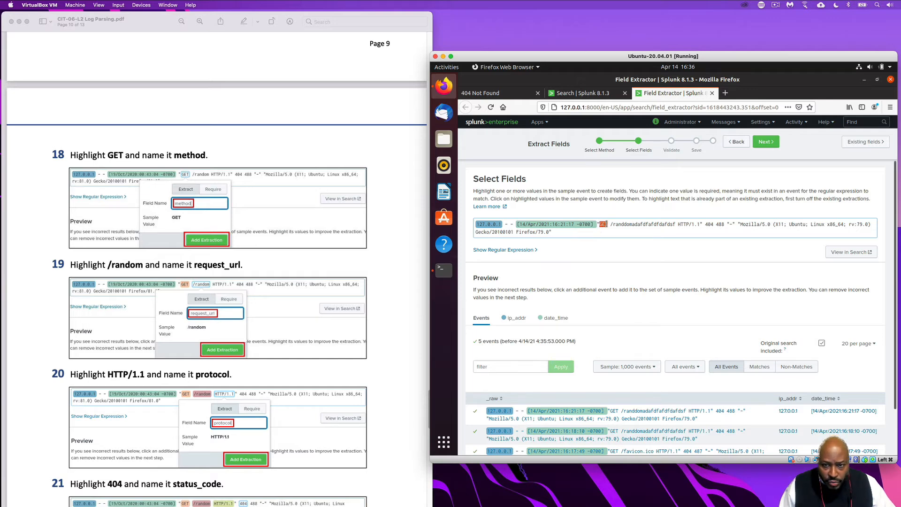
drag(607, 224, 608, 224)
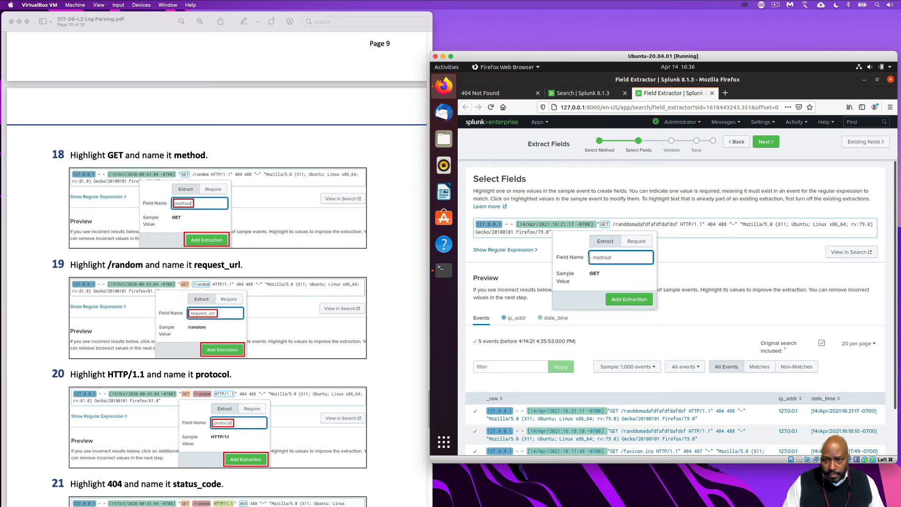
text(method)
click(629, 299)
Extract the requested path text after the slash in the sample event as a field named request_url
scroll(281, 317, down, 1)
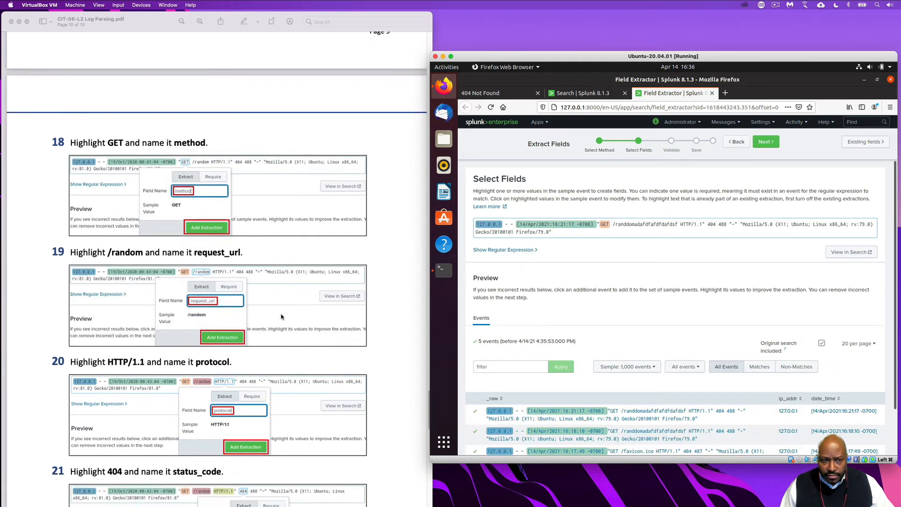
scroll(282, 317, down, 3)
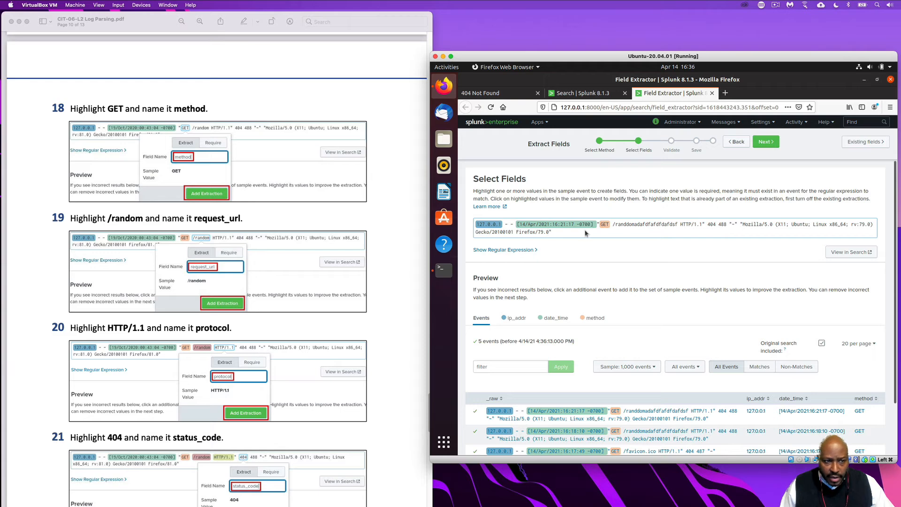
drag(616, 225, 677, 225)
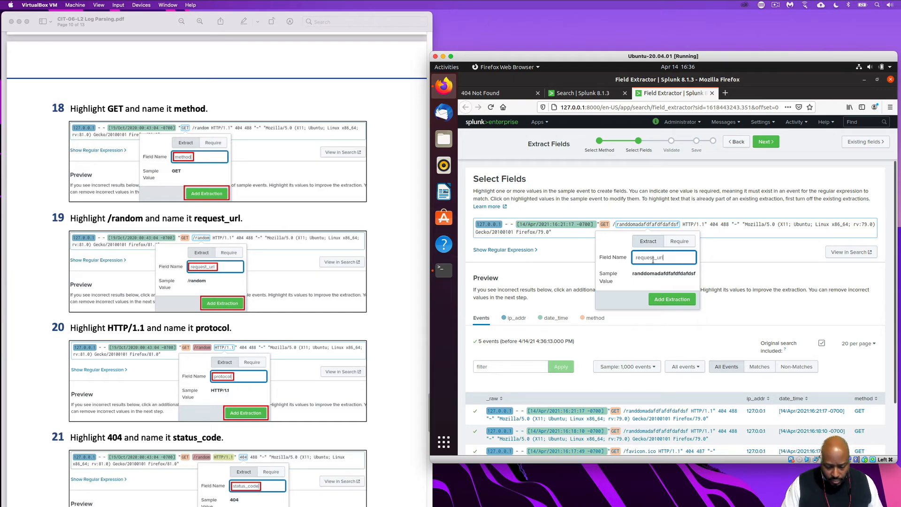
click(666, 299)
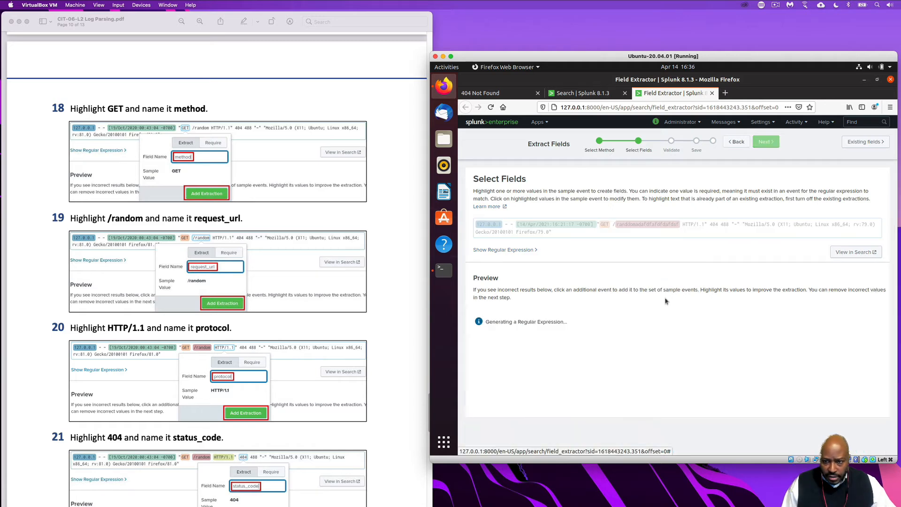
Extract HTTP/1.1 from the sample event as a field named protocol, following step 20 of the lab PDF
scroll(281, 325, down, 3)
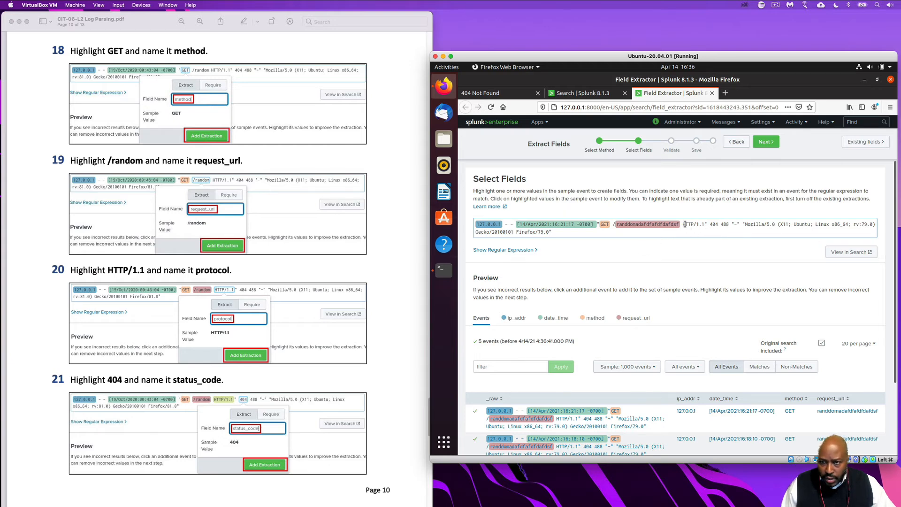
drag(683, 225, 699, 225)
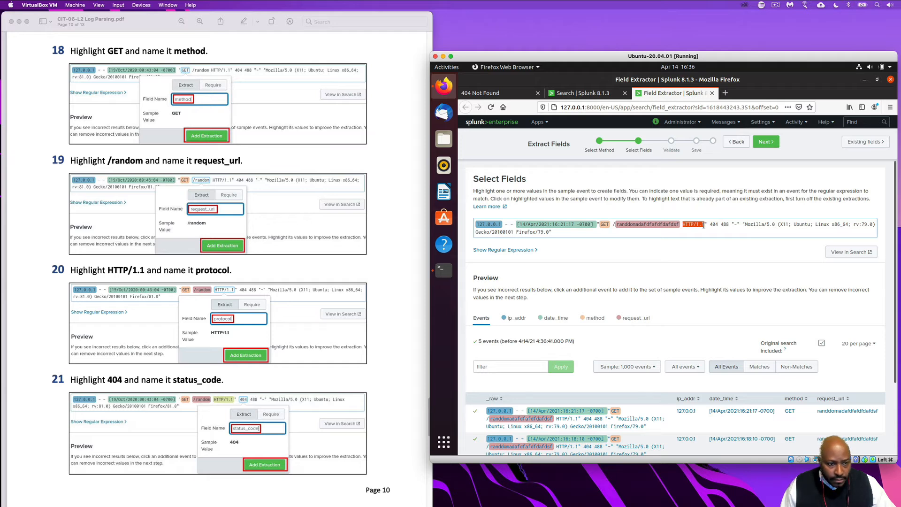
drag(704, 225, 705, 225)
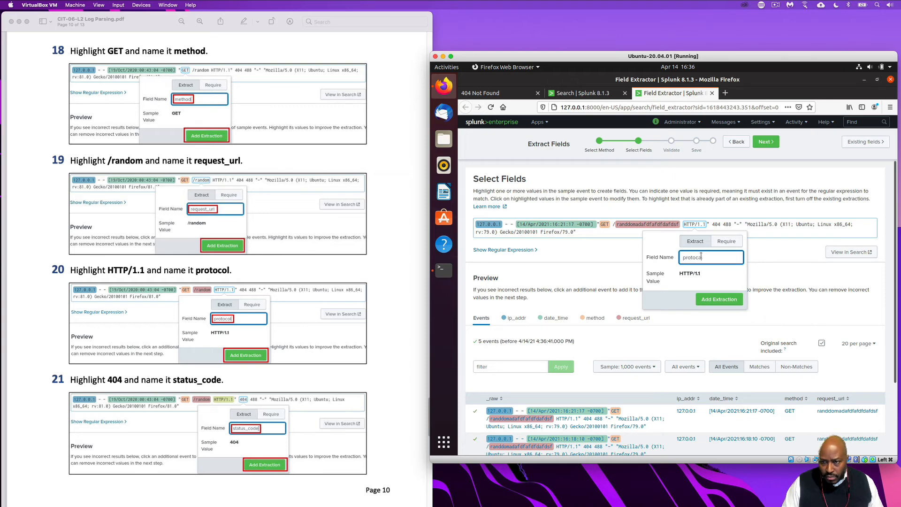
click(716, 301)
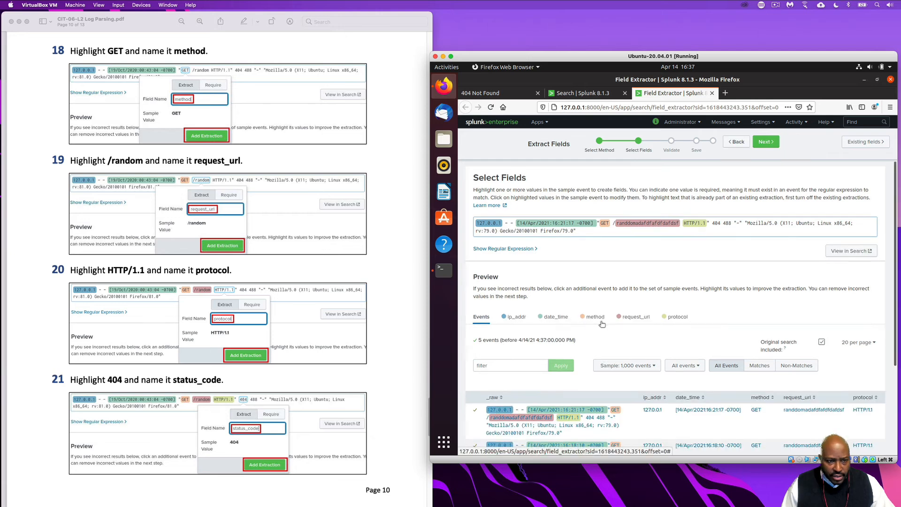
Extract 404 from the sample event as a field named status_code
scroll(602, 324, down, 5)
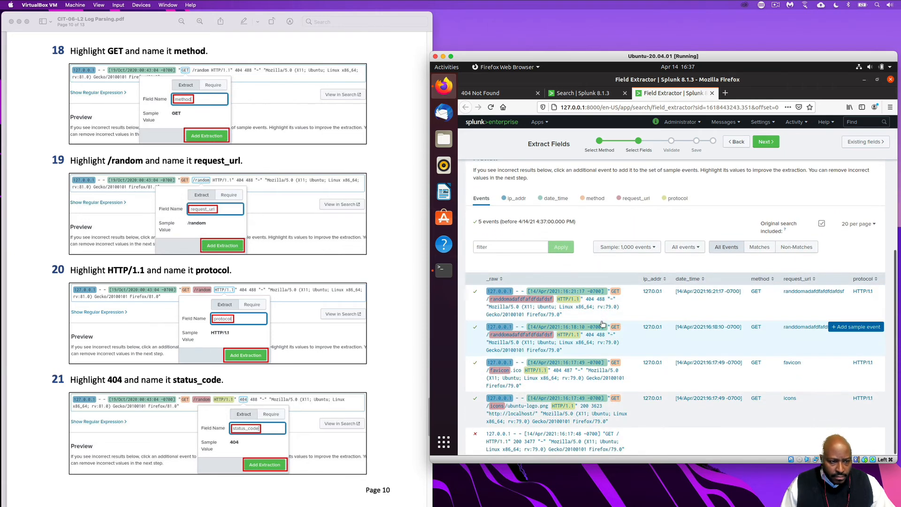
scroll(730, 216, up, 3)
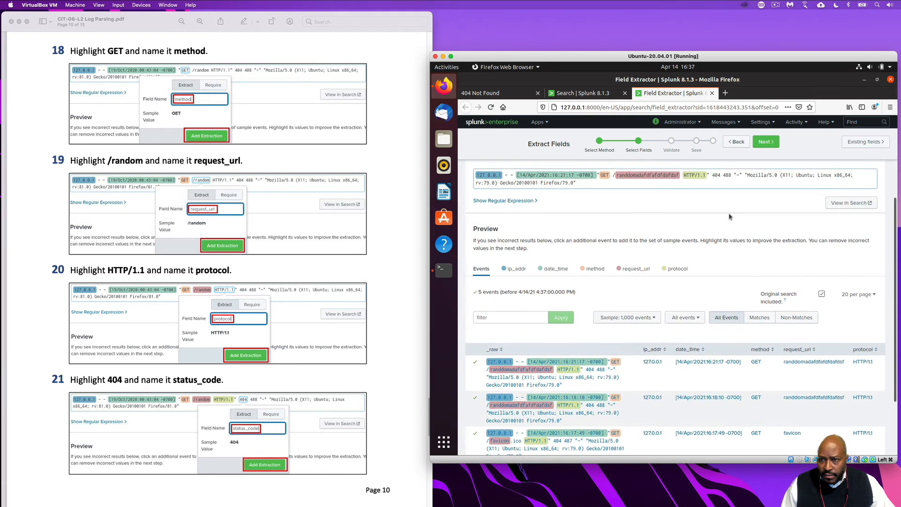
scroll(730, 217, up, 2)
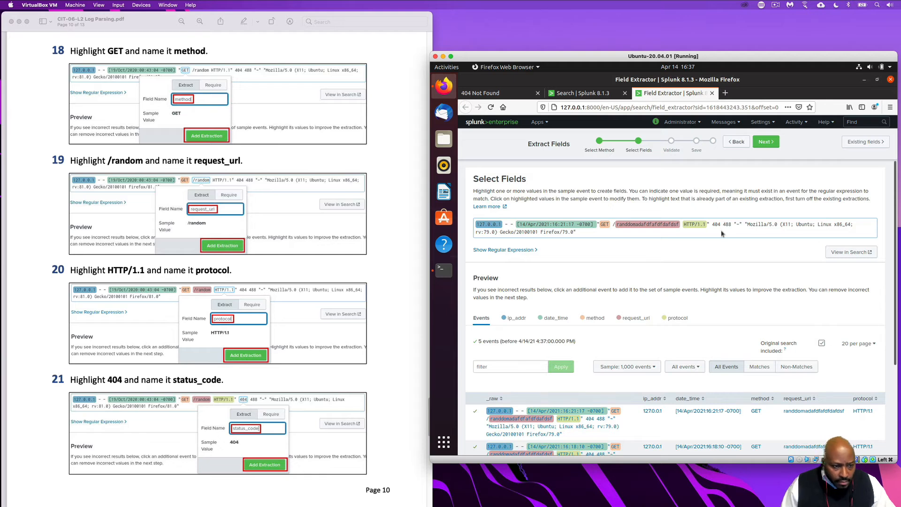
drag(713, 224, 721, 224)
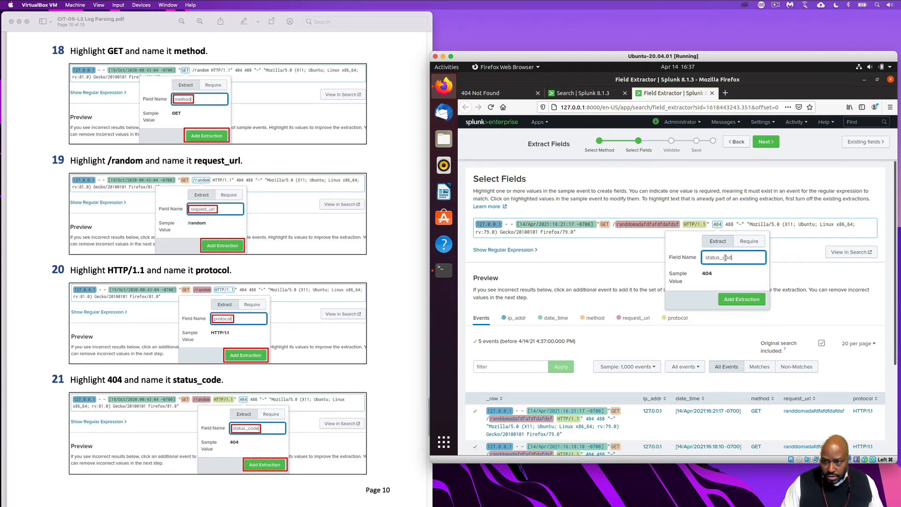
text(status_code)
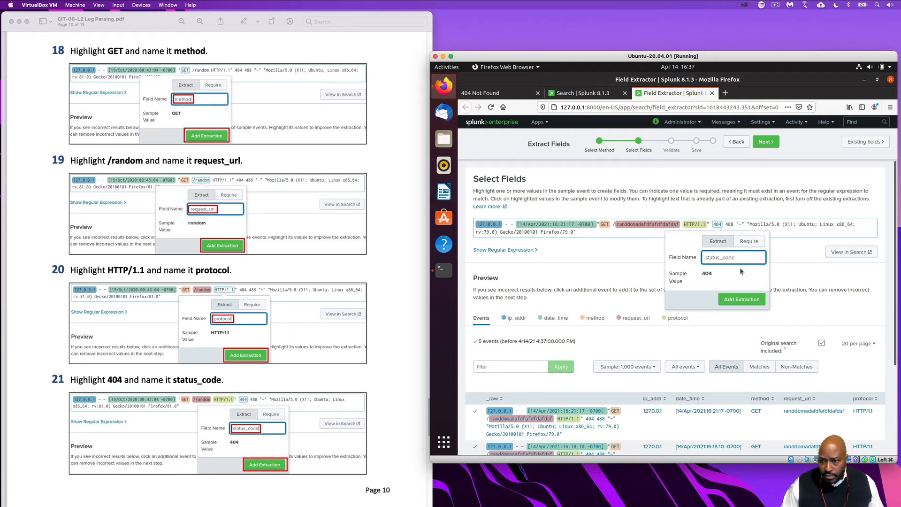
click(750, 301)
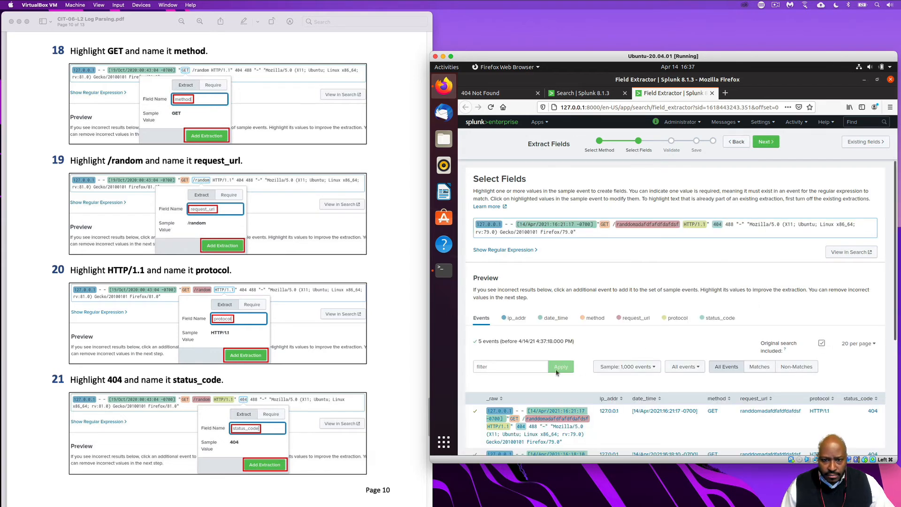
Extract the closing browser string, Mozilla/5.0 through Firefox/79.0, from the sample event as a field named user_agent, following step 22 of the lab PDF
scroll(344, 392, down, 5)
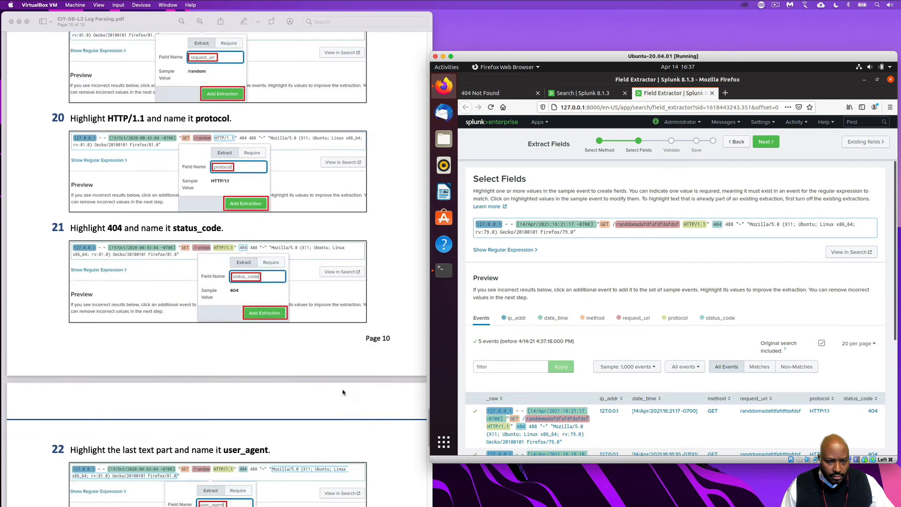
scroll(344, 392, down, 5)
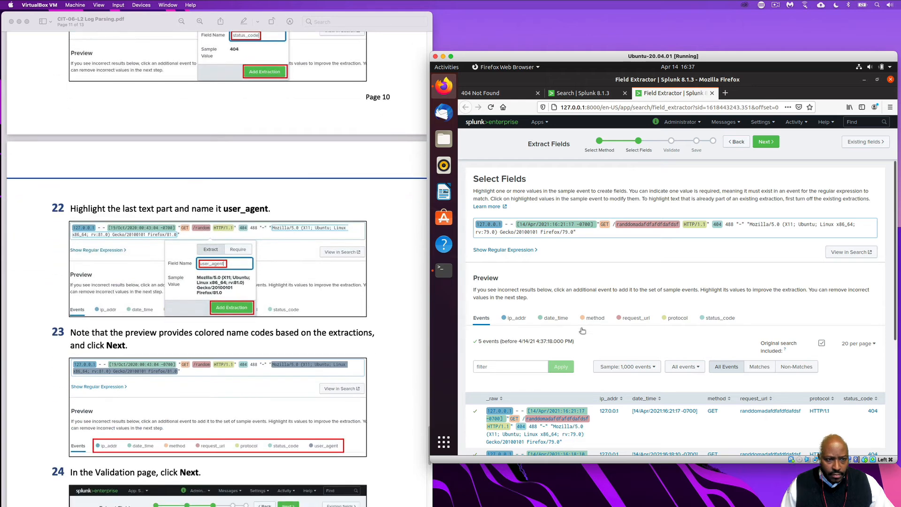
scroll(315, 273, down, 3)
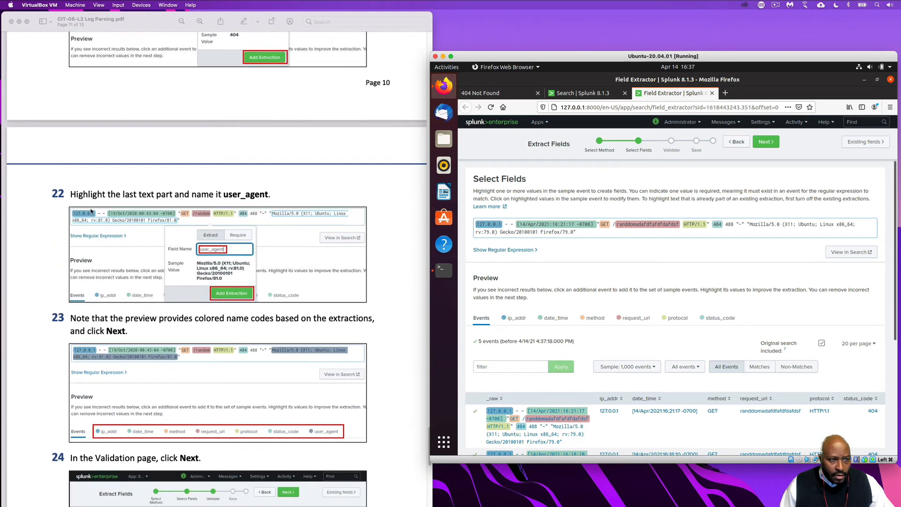
scroll(162, 228, down, 3)
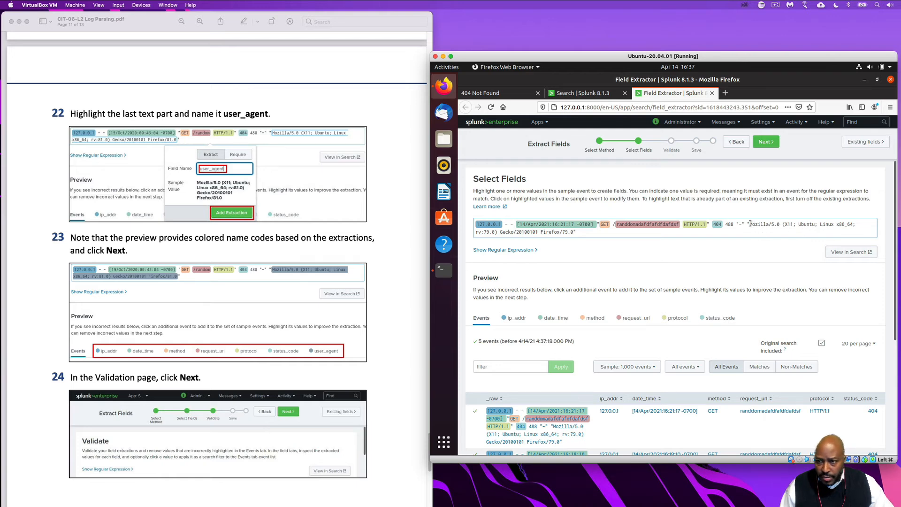
drag(749, 224, 579, 235)
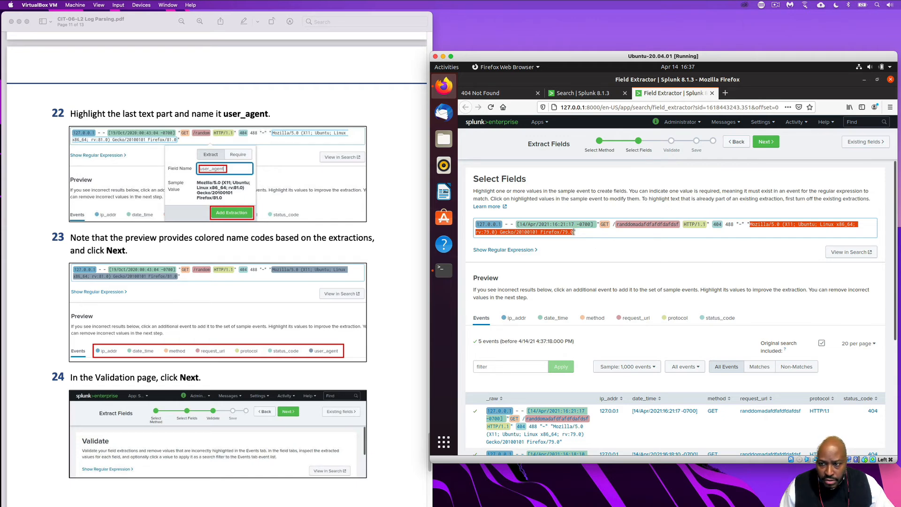
drag(596, 255, 606, 264)
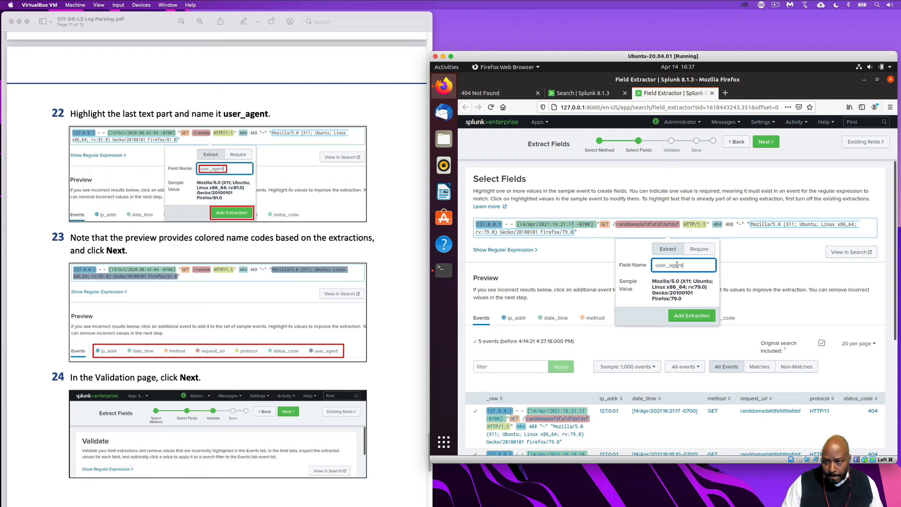
click(698, 314)
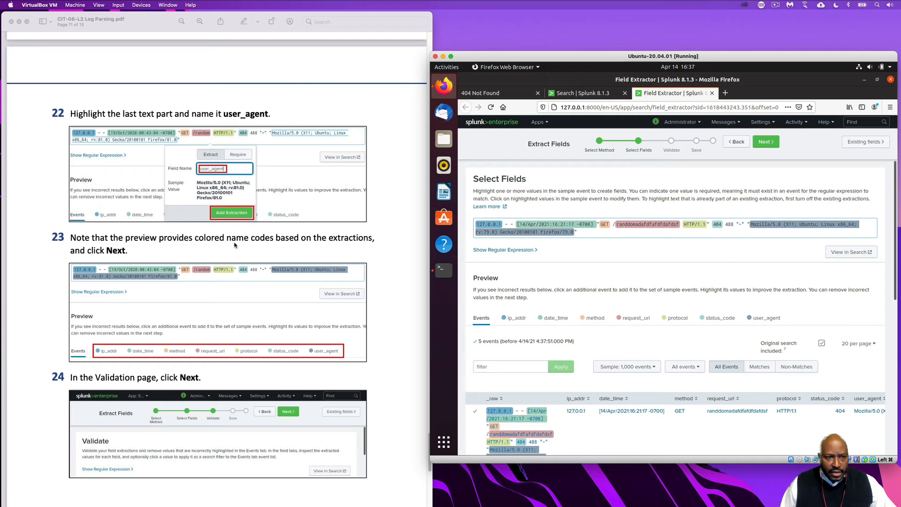
Check the extracted fields in the event preview and on the Validate page, and advance to the Save stage
scroll(579, 362, down, 6)
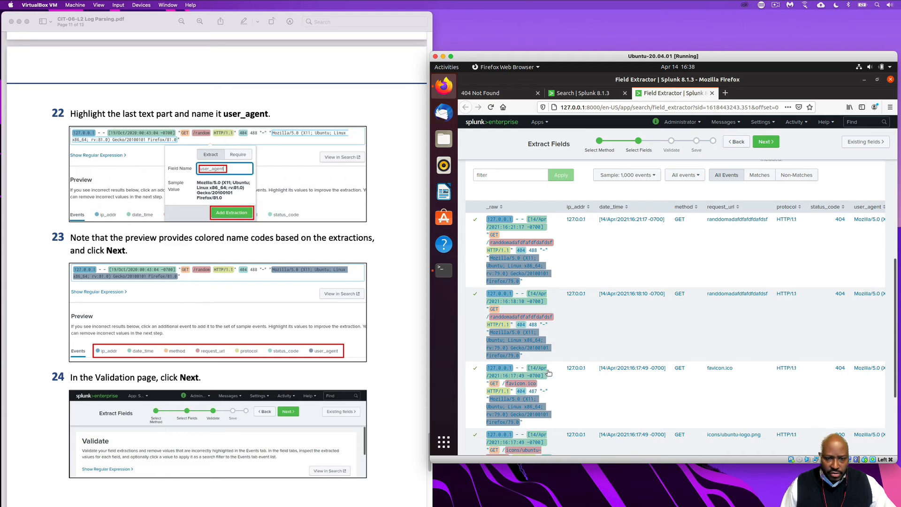
click(763, 144)
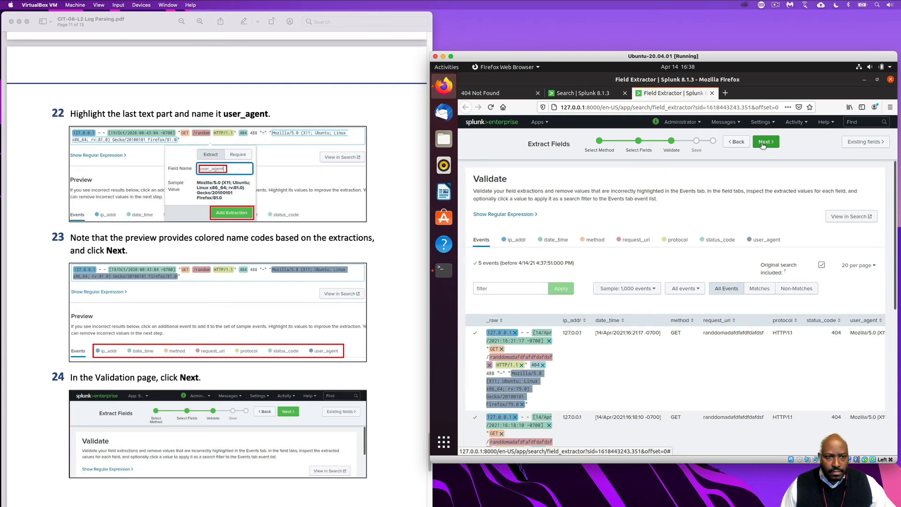
scroll(725, 262, down, 1)
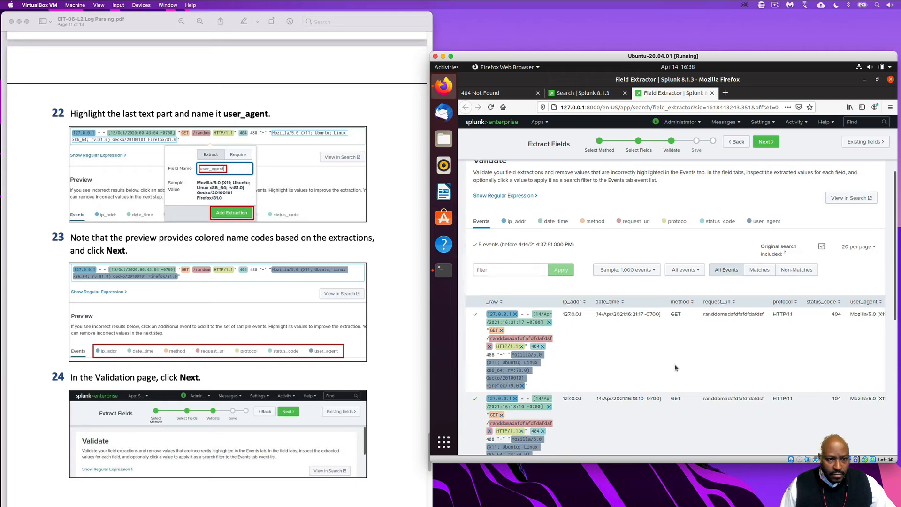
scroll(665, 366, down, 3)
scroll(666, 366, down, 3)
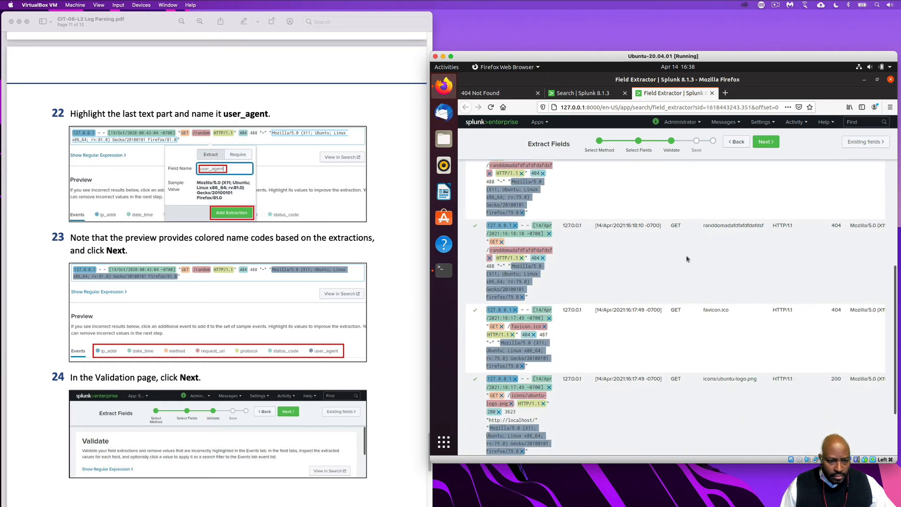
scroll(640, 374, up, 5)
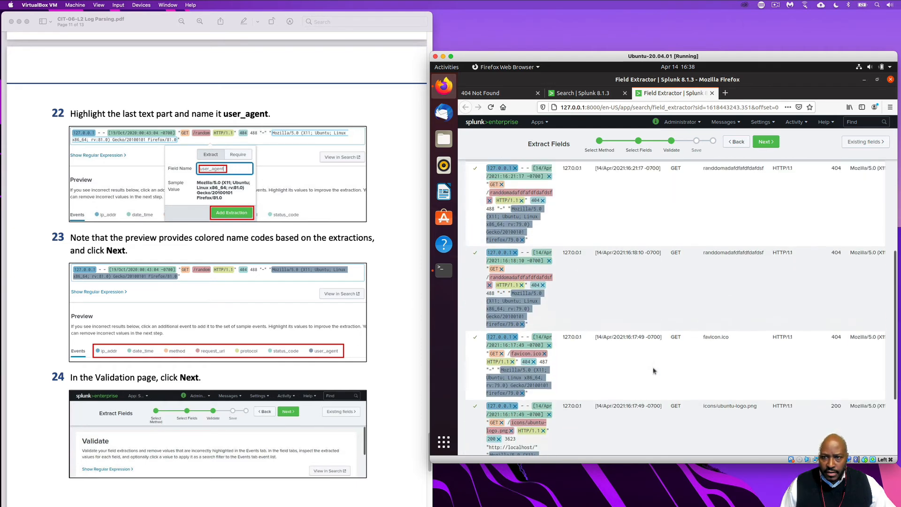
click(765, 141)
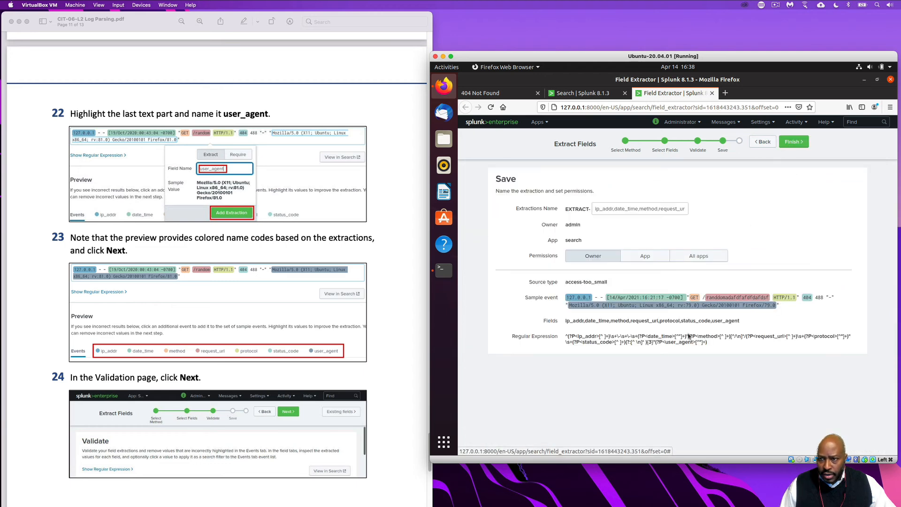
Save the field extraction with its suggested name and Owner permissions, following step 25 of the lab PDF
scroll(331, 376, down, 2)
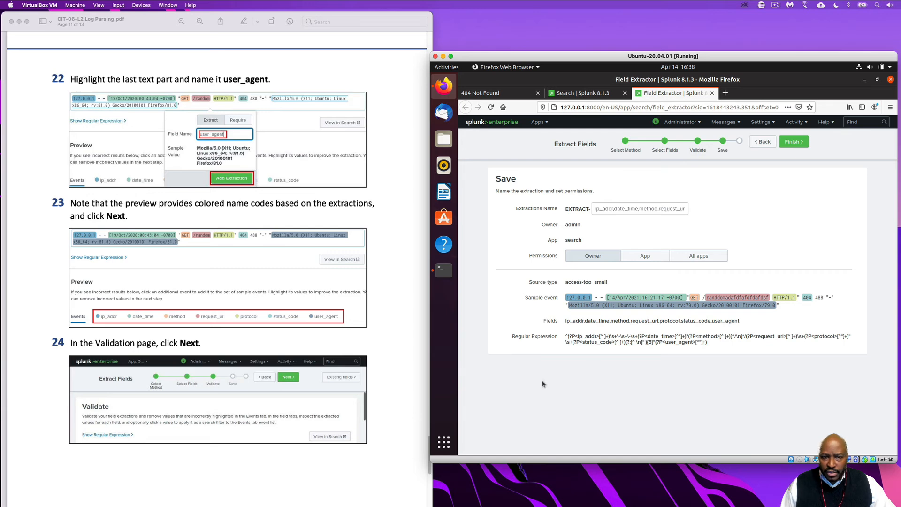
scroll(351, 378, down, 20)
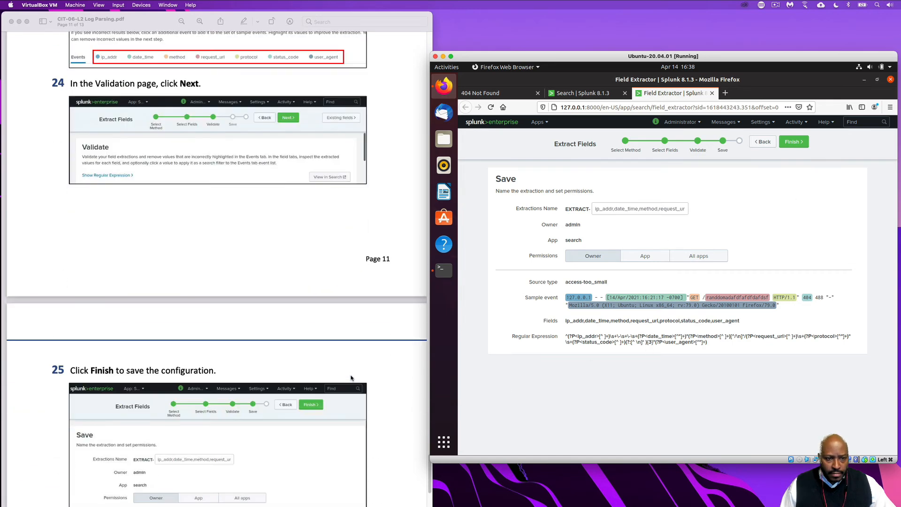
scroll(351, 378, down, 10)
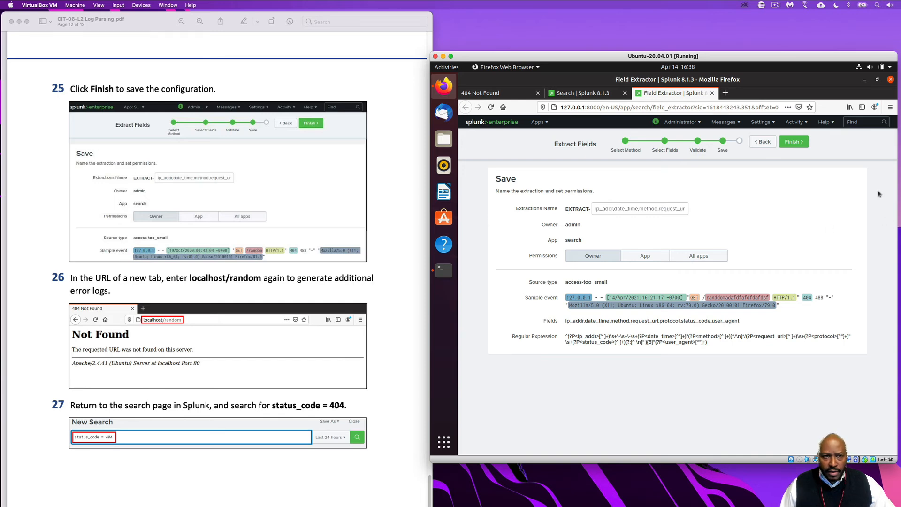
click(795, 143)
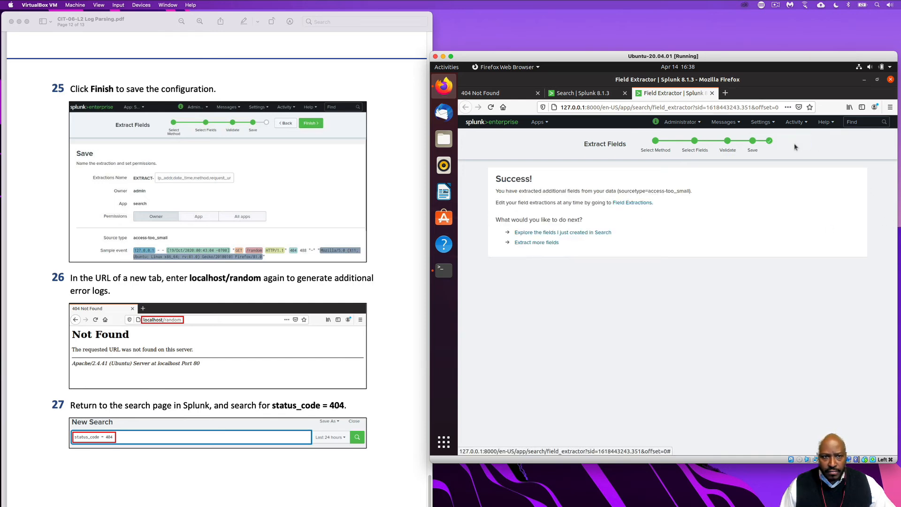
Following step 26 of the lab PDF, open a new browser tab and try to load a random local page by entering local/randon
scroll(315, 374, down, 3)
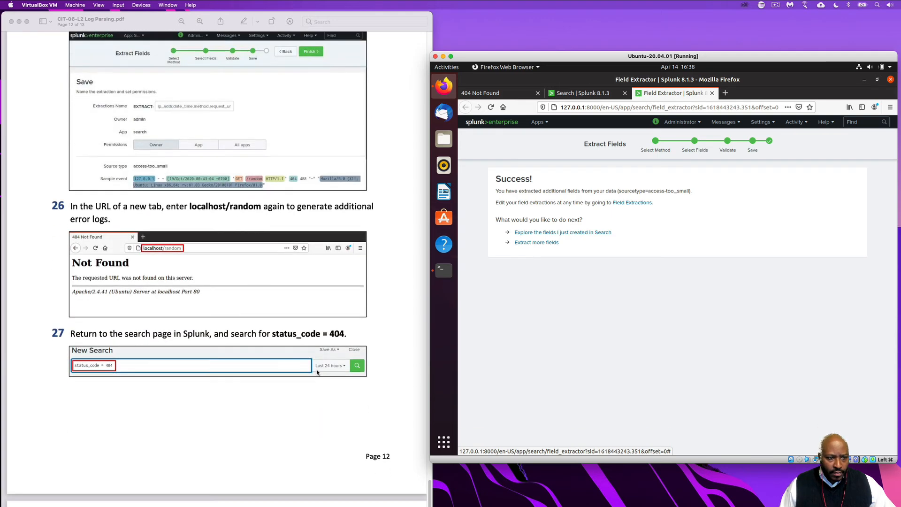
scroll(318, 372, up, 2)
scroll(317, 373, up, 1)
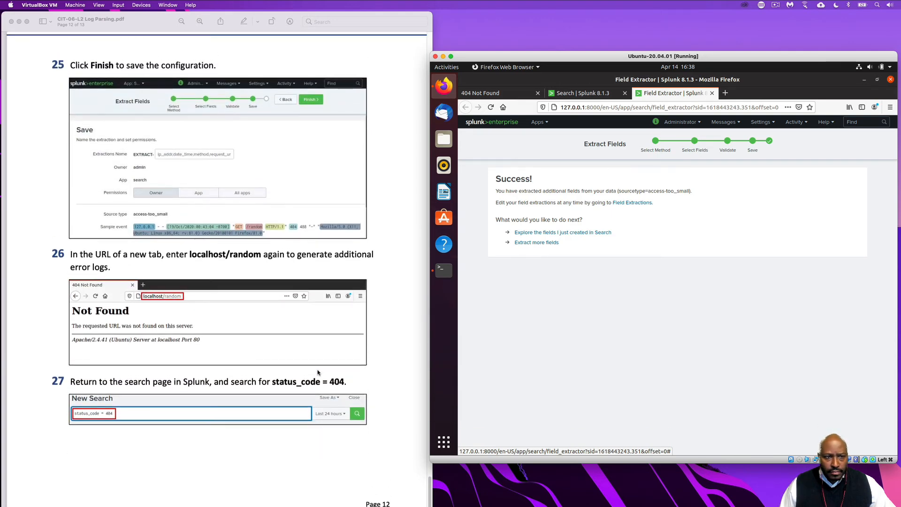
scroll(318, 372, up, 1)
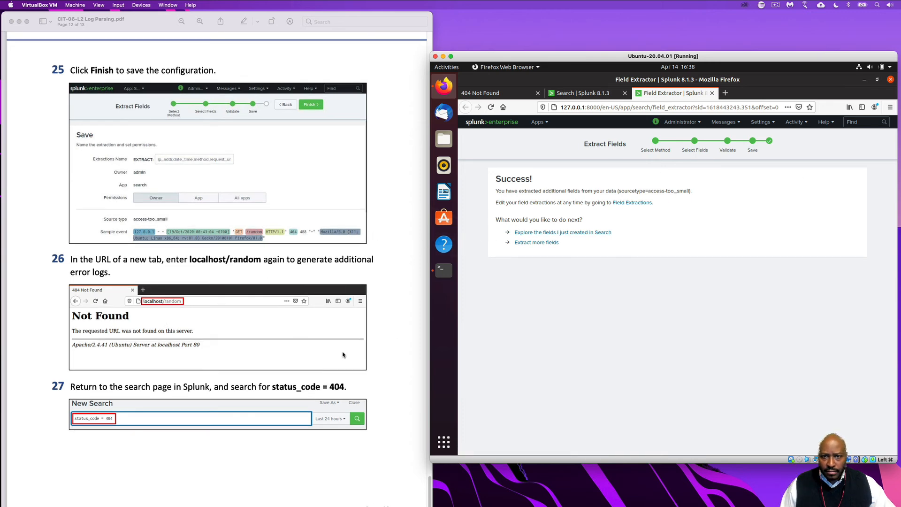
scroll(343, 355, down, 2)
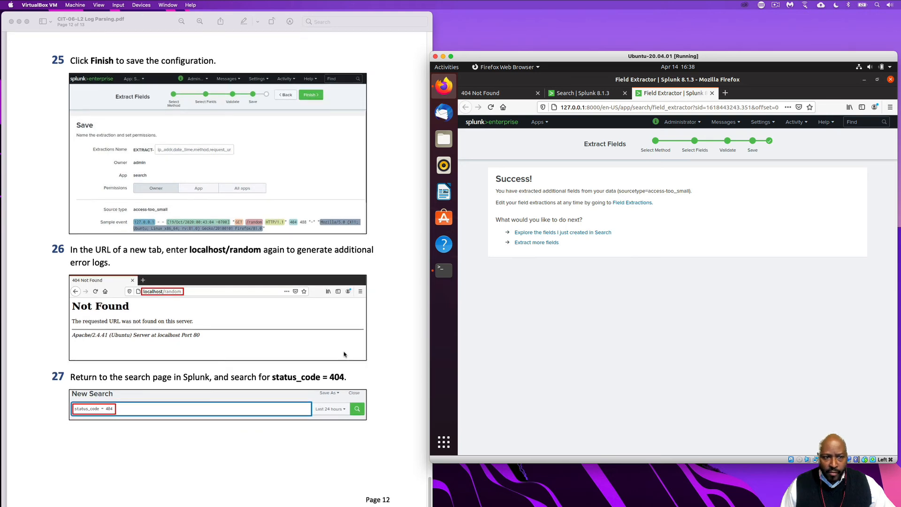
scroll(344, 355, down, 1)
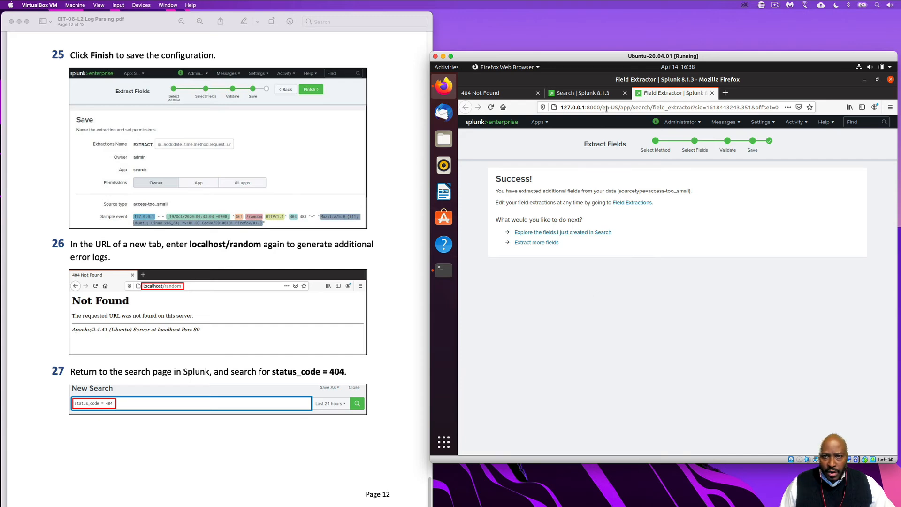
click(725, 93)
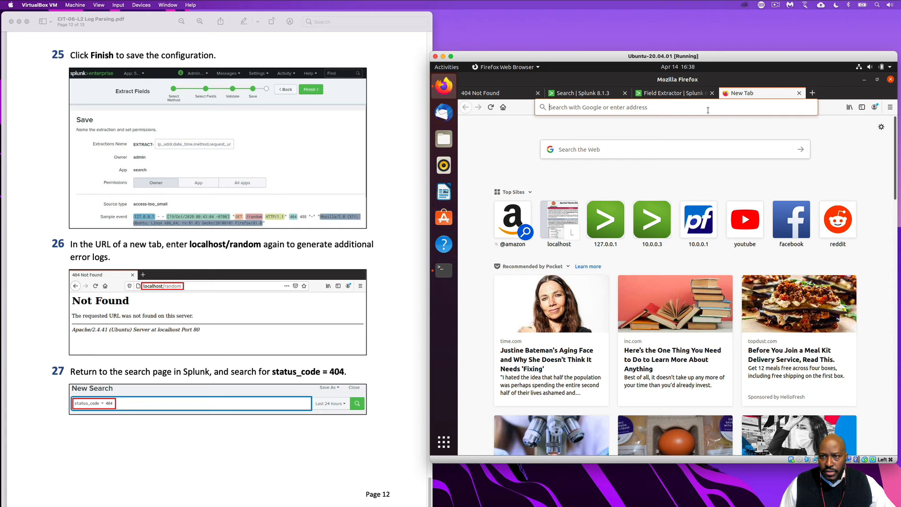
click(667, 106)
text(adfad)
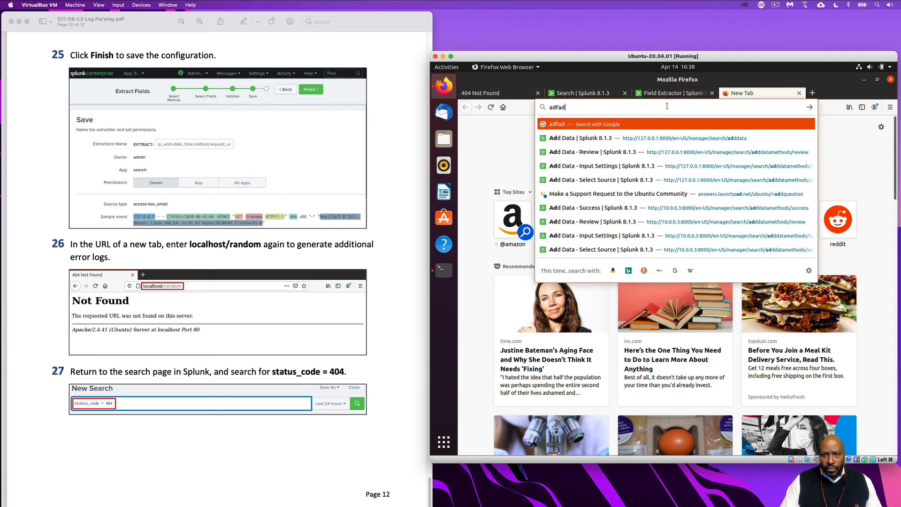
key(BackSpace)
key(BackSpace)
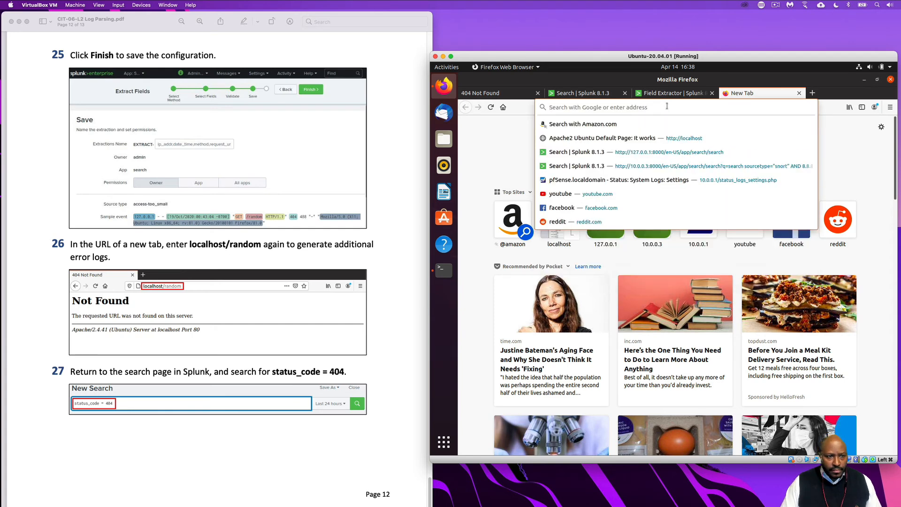
text(loca)
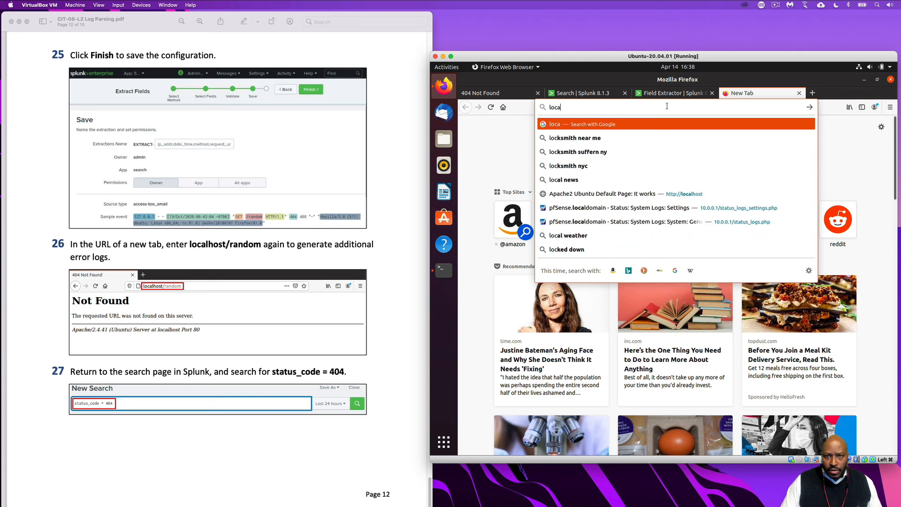
text(l/ran)
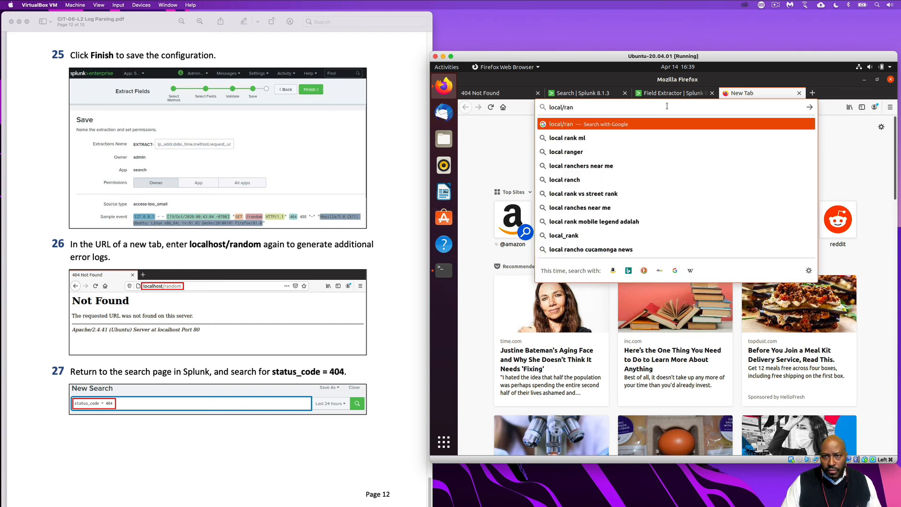
text(don)
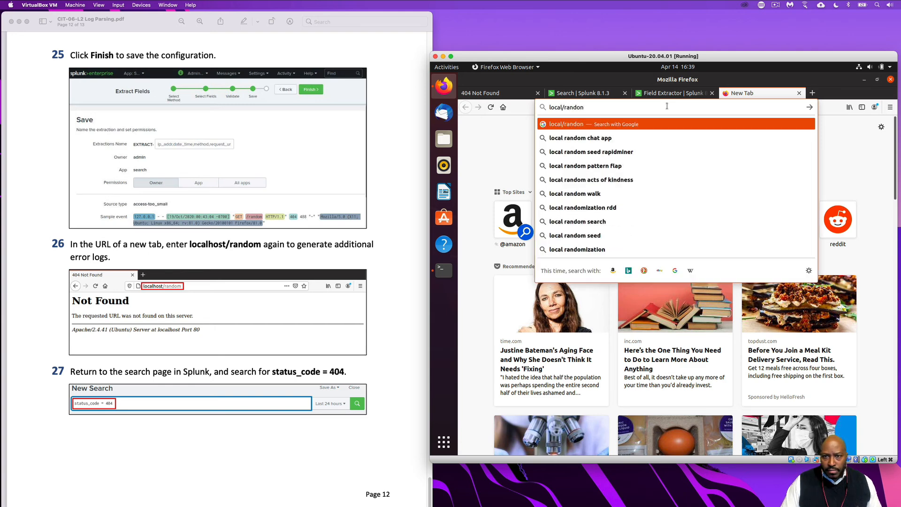
key(Return)
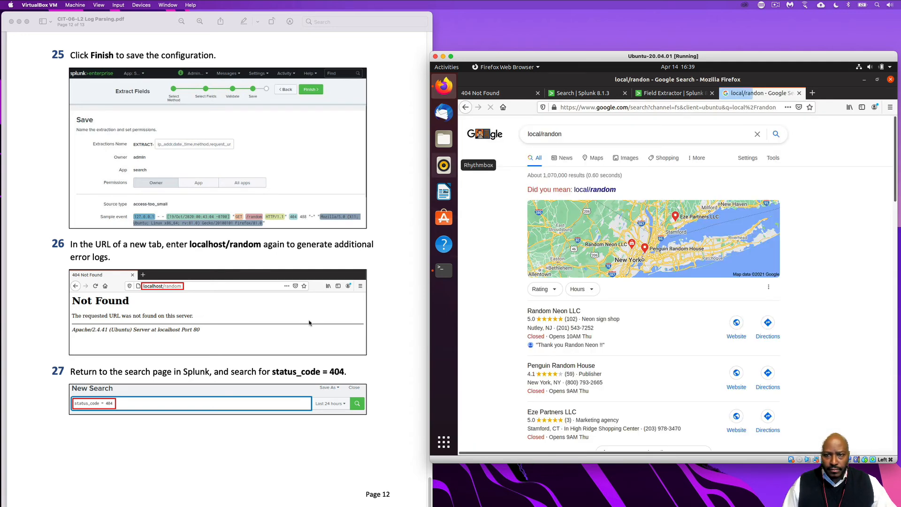
Load the nonexistent page localhost/randdomdafadfadd in the current browser tab to generate an additional error log, per step 26 of the lab PDF
click(624, 107)
text(l)
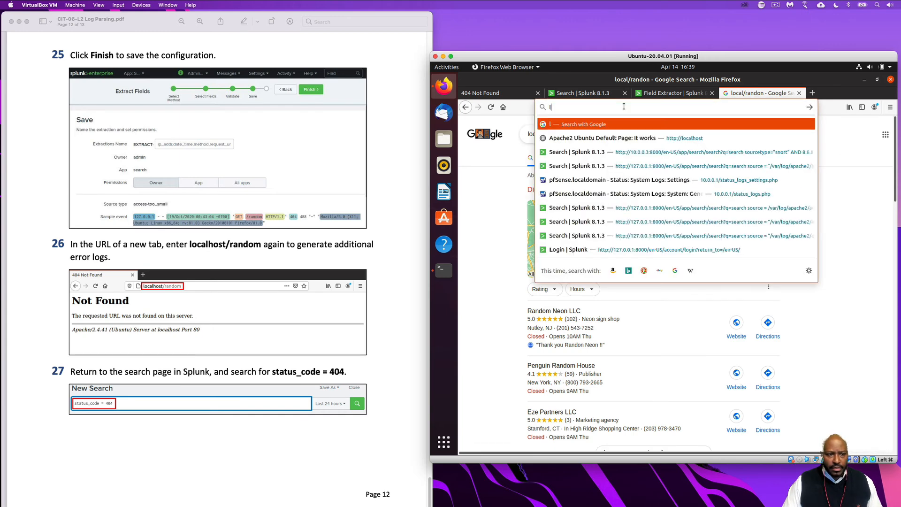
text(ocalhost/)
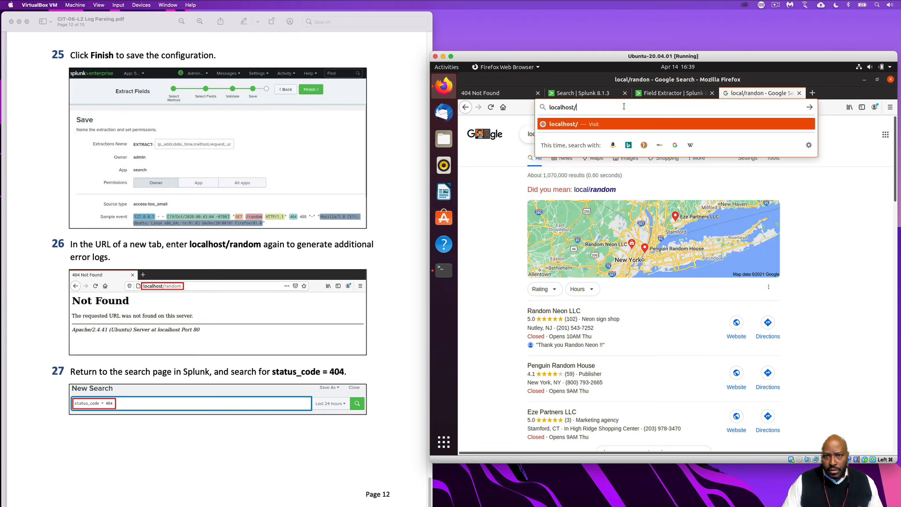
text(randd)
key(BackSpace)
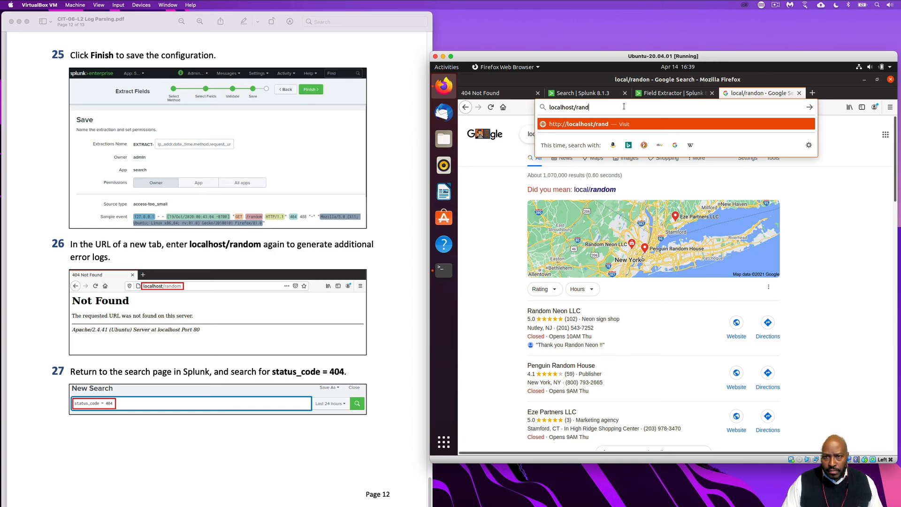
text(domdafadf)
text(add)
key(Return)
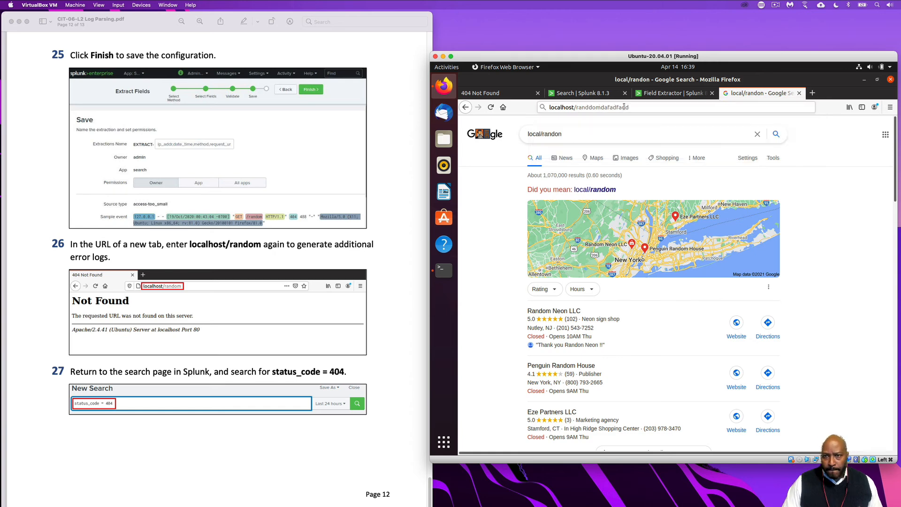
Following step 27 of the lab PDF, return to the Splunk search page and close the existing access.log search
scroll(210, 346, down, 2)
scroll(210, 345, down, 3)
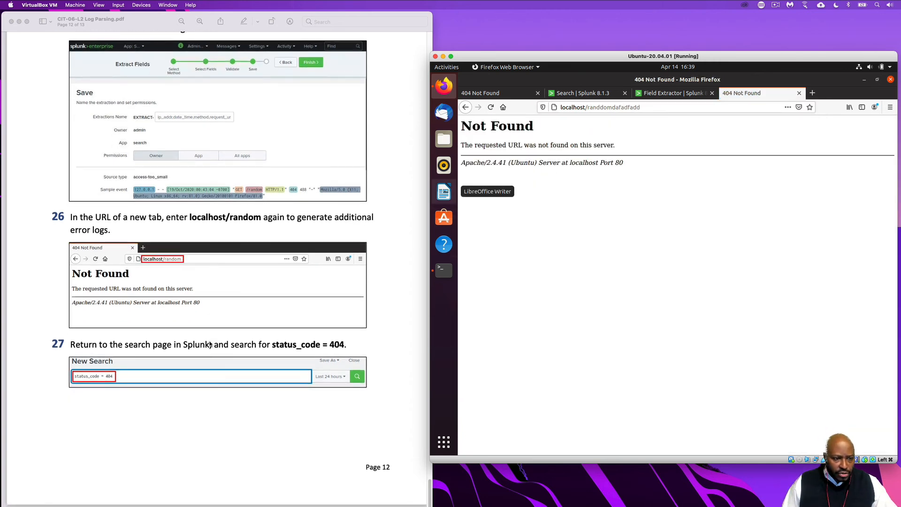
scroll(211, 344, down, 1)
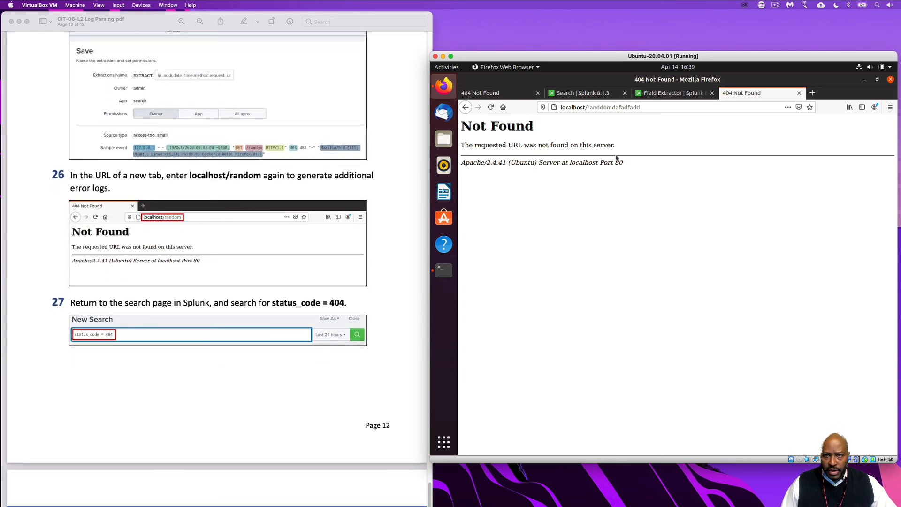
click(575, 93)
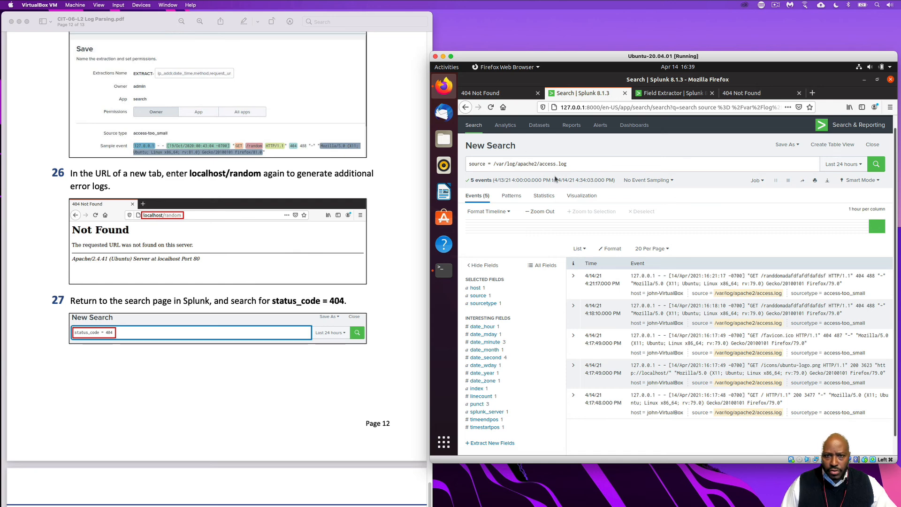
click(873, 144)
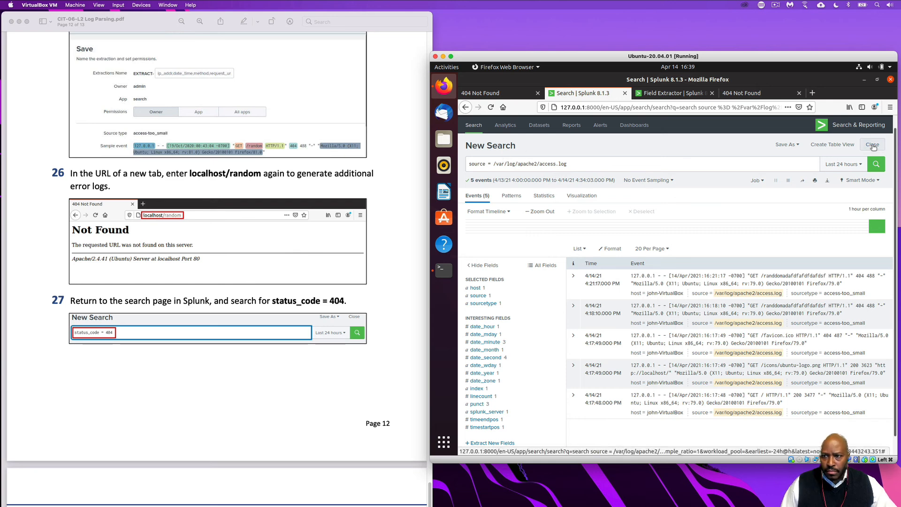
Run a new Splunk search for status_code = 404 over the last 24 hours
click(506, 164)
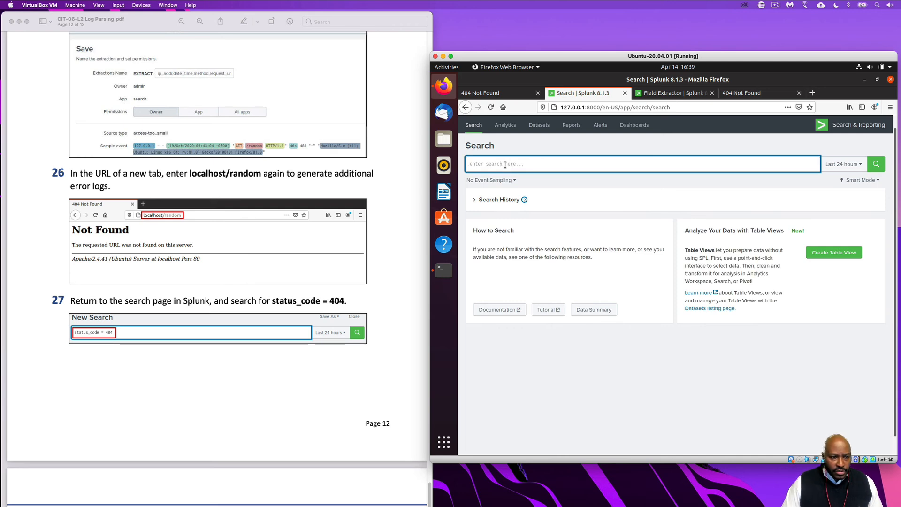
text(sta)
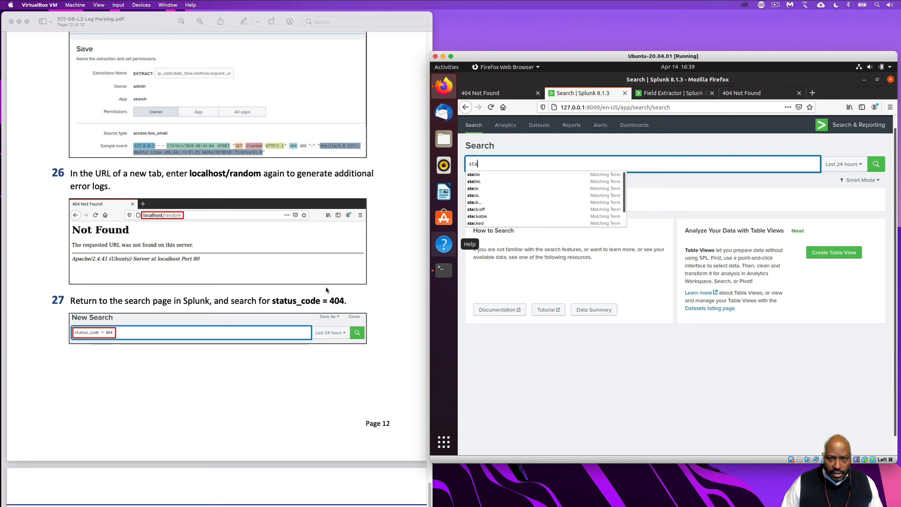
text(us)
key(BackSpace)
key(BackSpace)
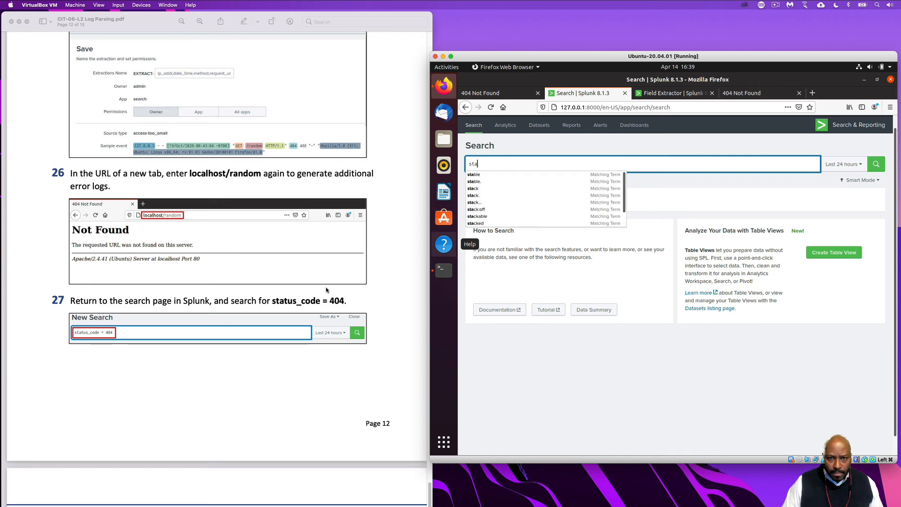
text(t)
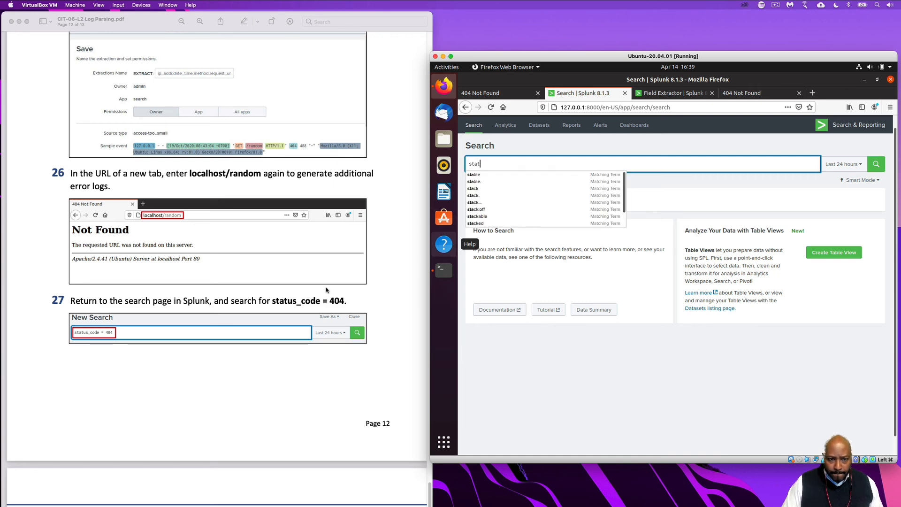
text(us_code)
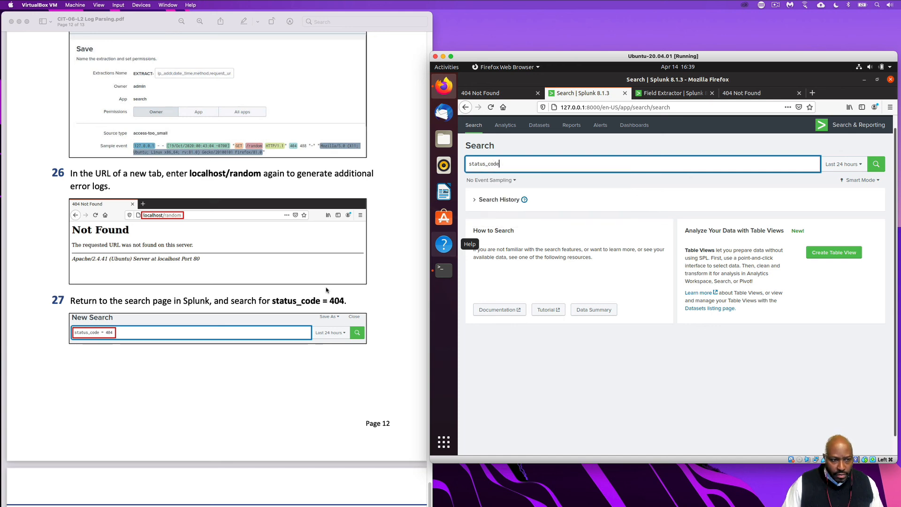
text( = 4)
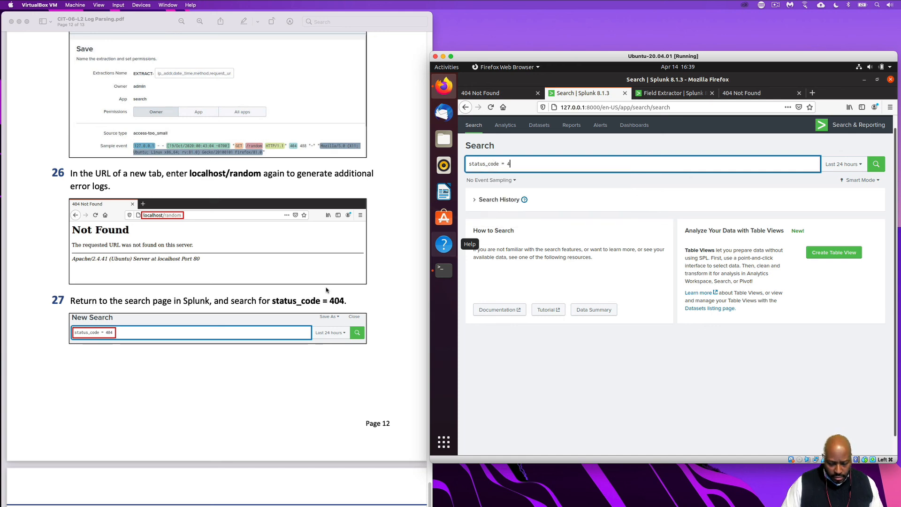
text(04)
key(Return)
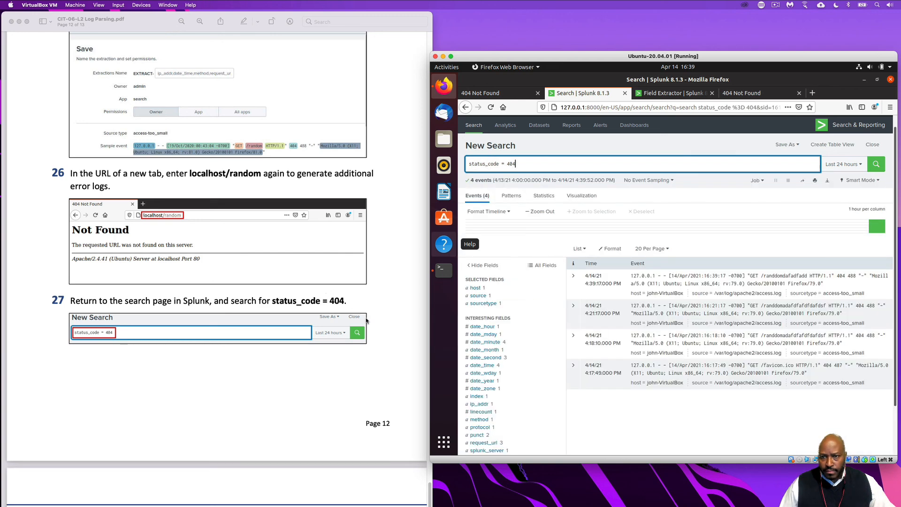
Following step 28 of the lab PDF, expand the first log in the results and compare its extracted fields with the PDF example
scroll(339, 374, down, 3)
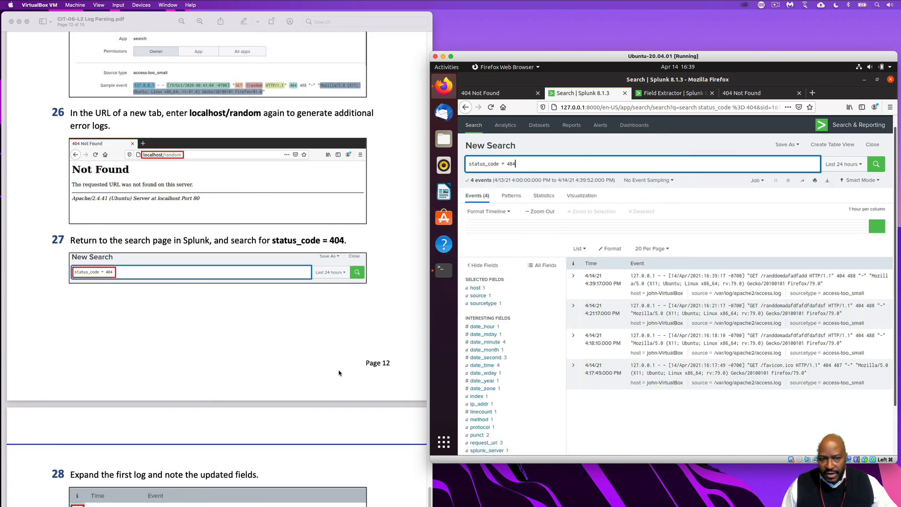
scroll(339, 373, down, 10)
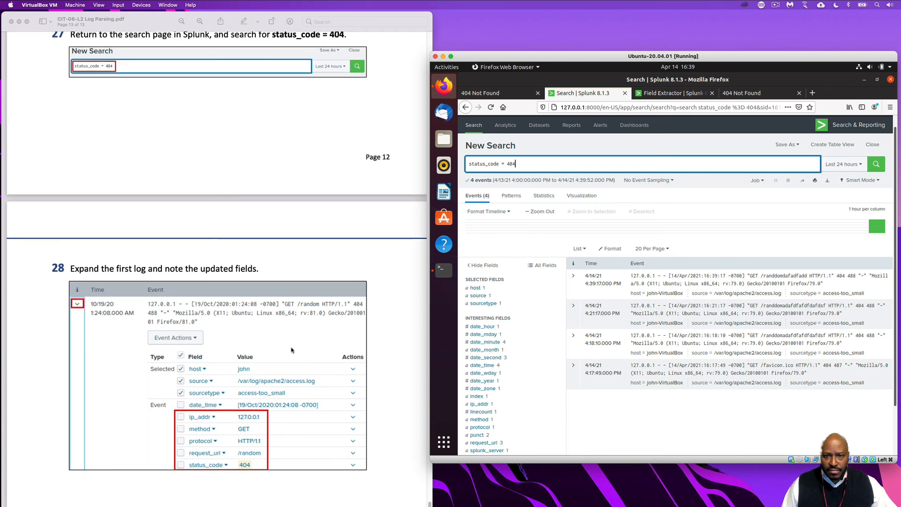
click(573, 276)
scroll(585, 355, down, 3)
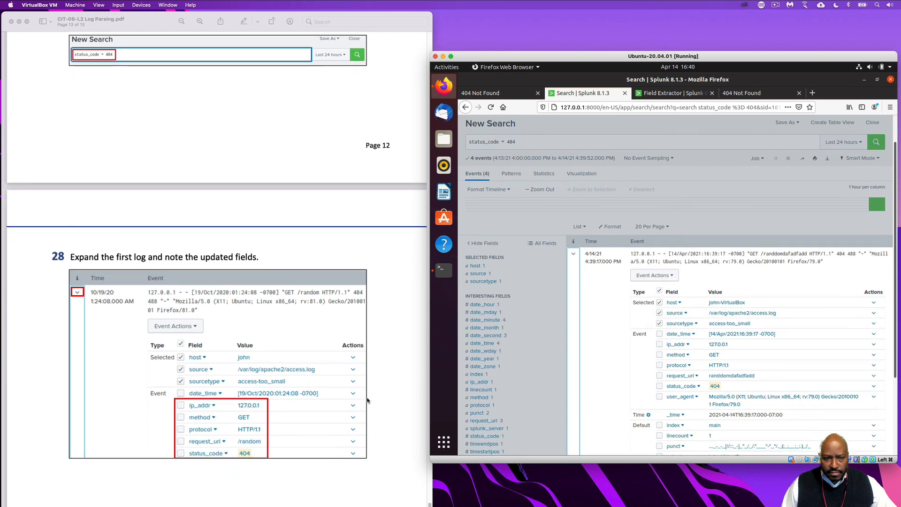
scroll(693, 399, down, 1)
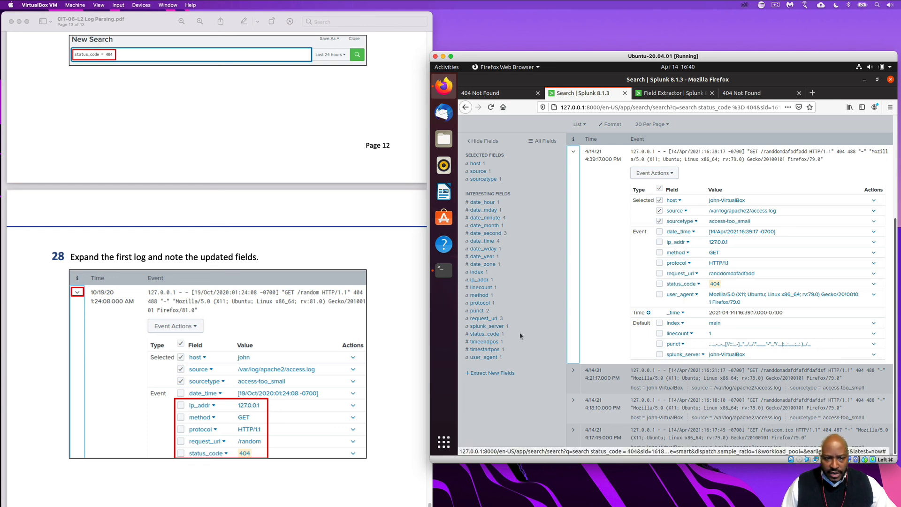
scroll(357, 334, down, 5)
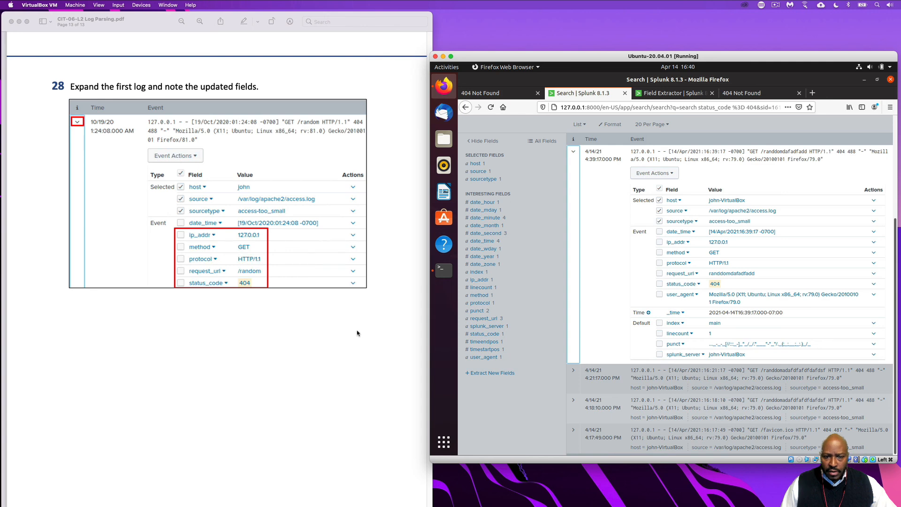
scroll(357, 334, down, 1)
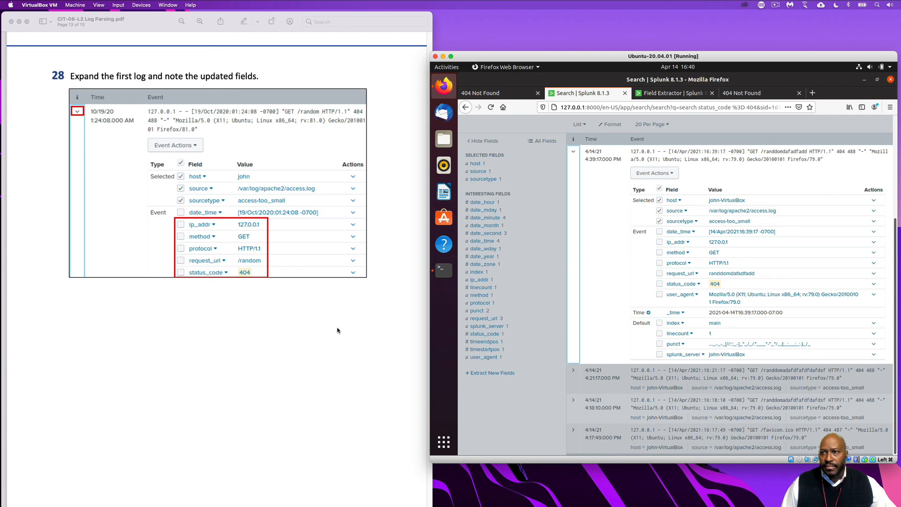
click(774, 6)
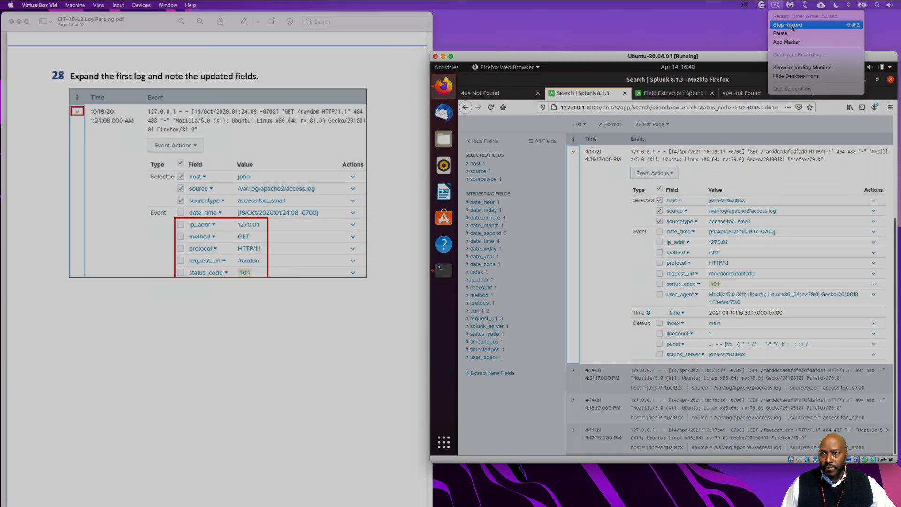
click(793, 27)
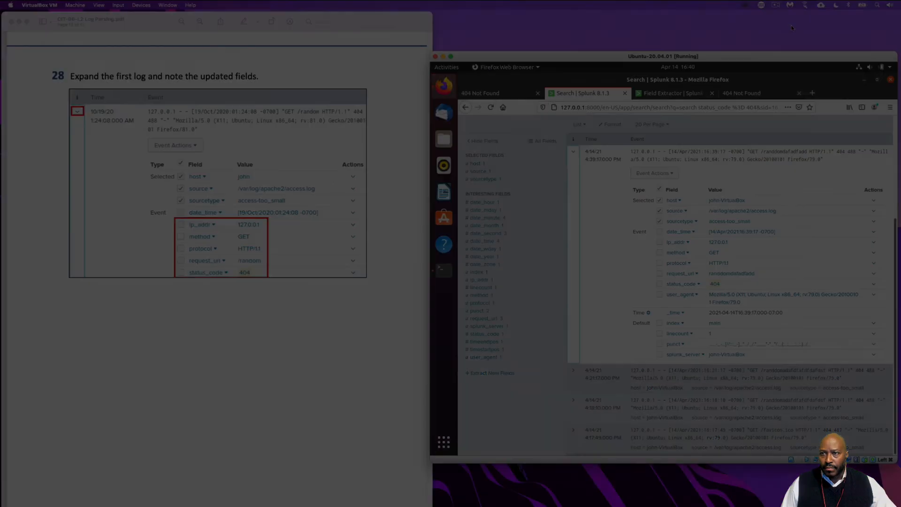